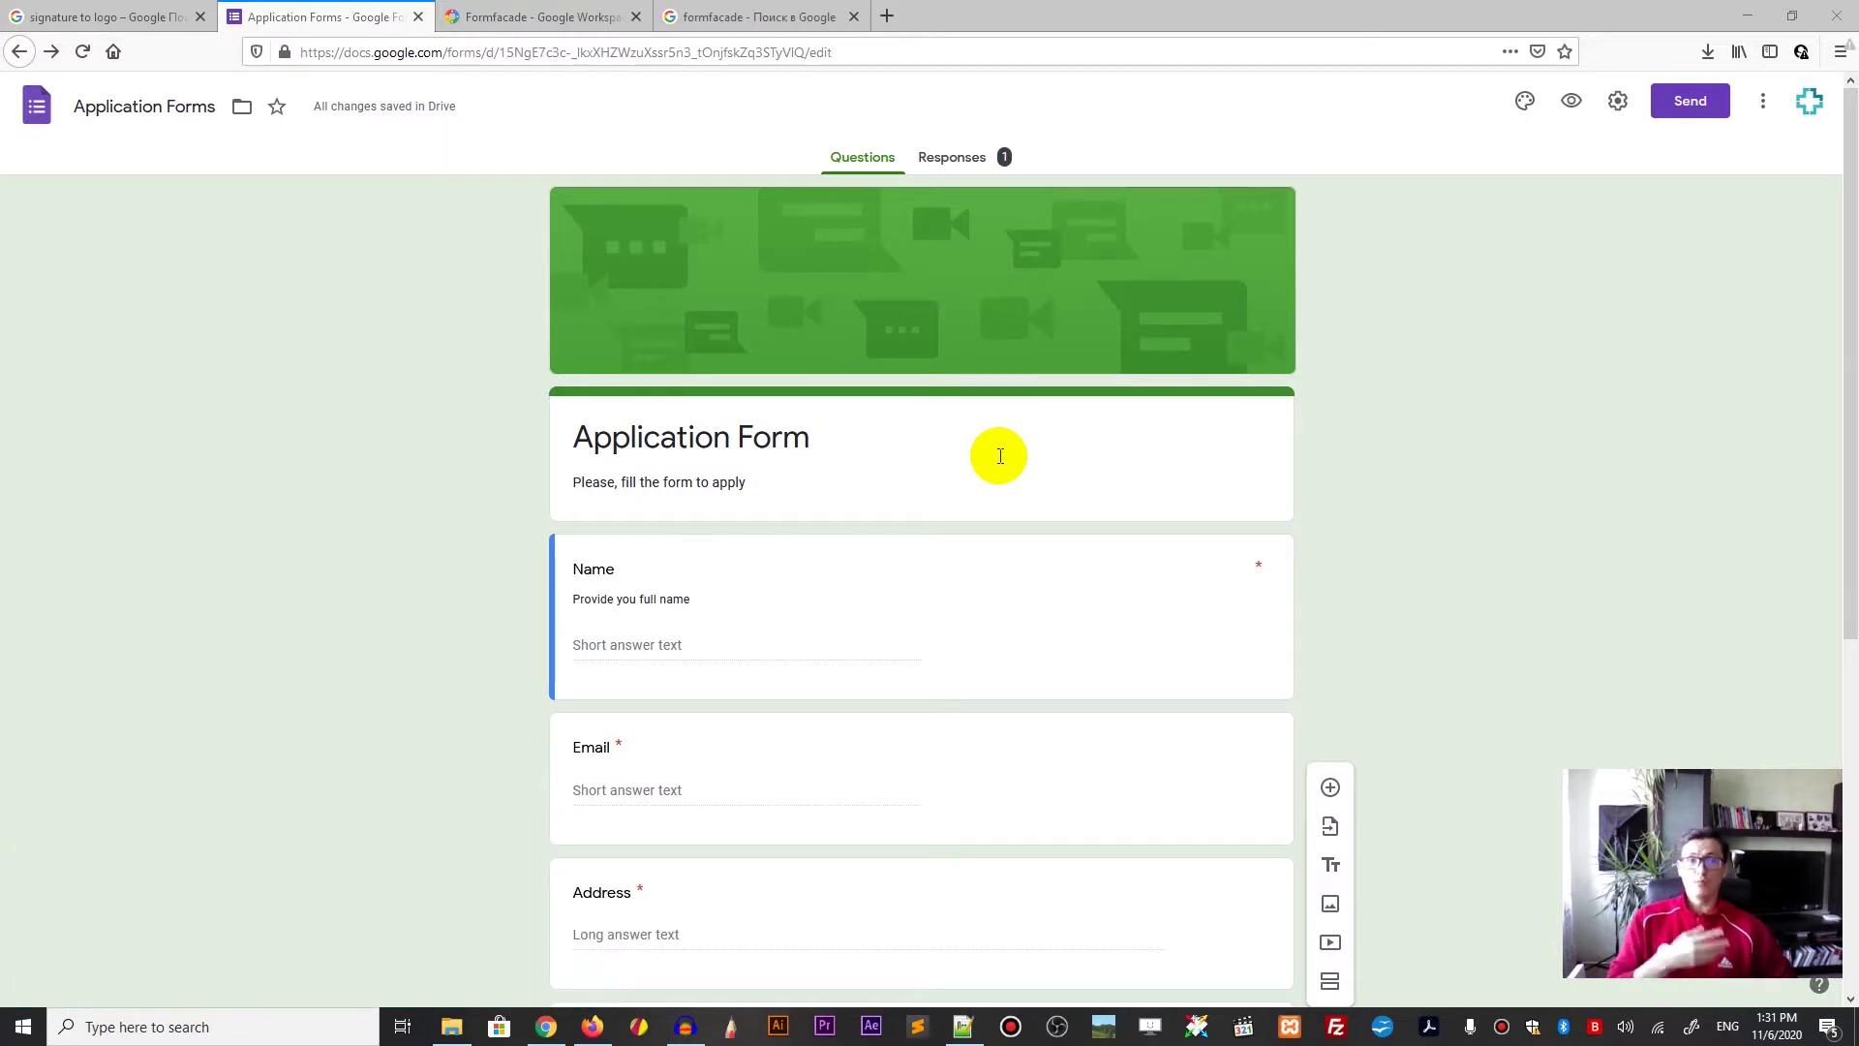
Step: Check the HTML embed option, find it blocked by the File Upload question, close it, and minimise Chrome
left_click(1688, 104)
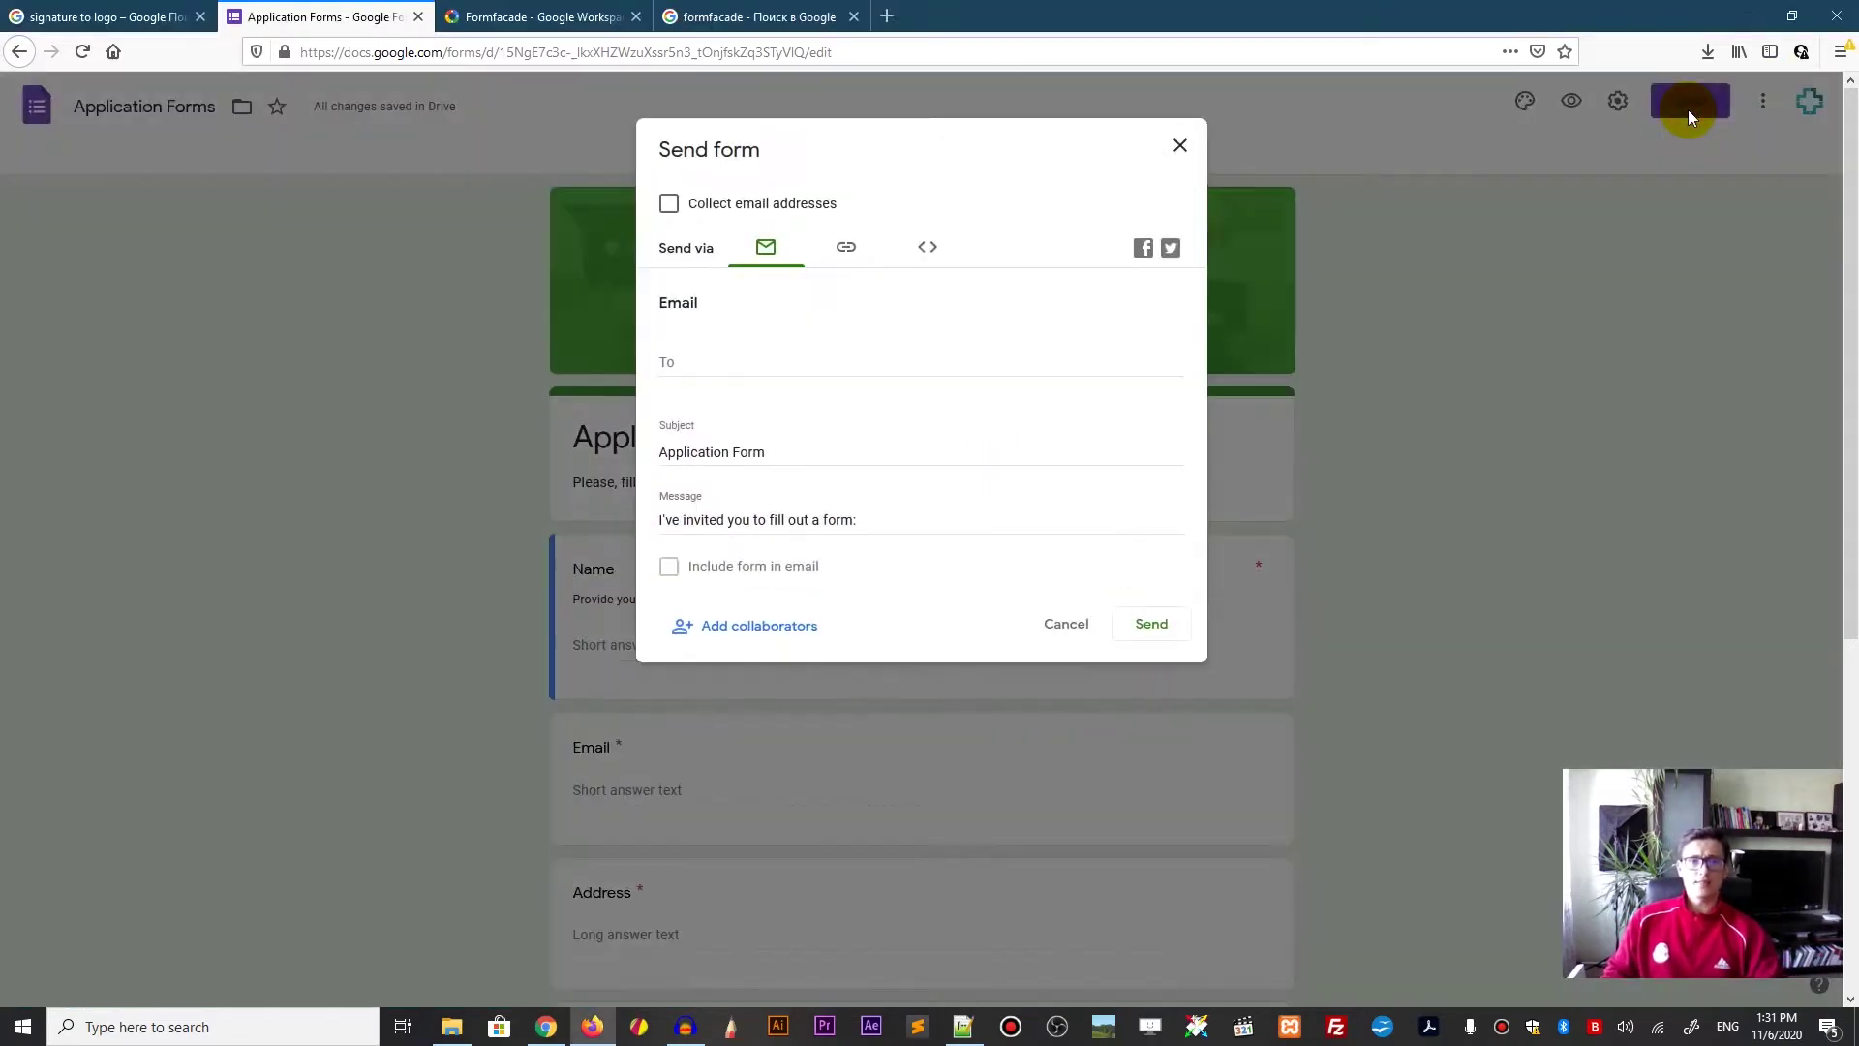
left_click(930, 258)
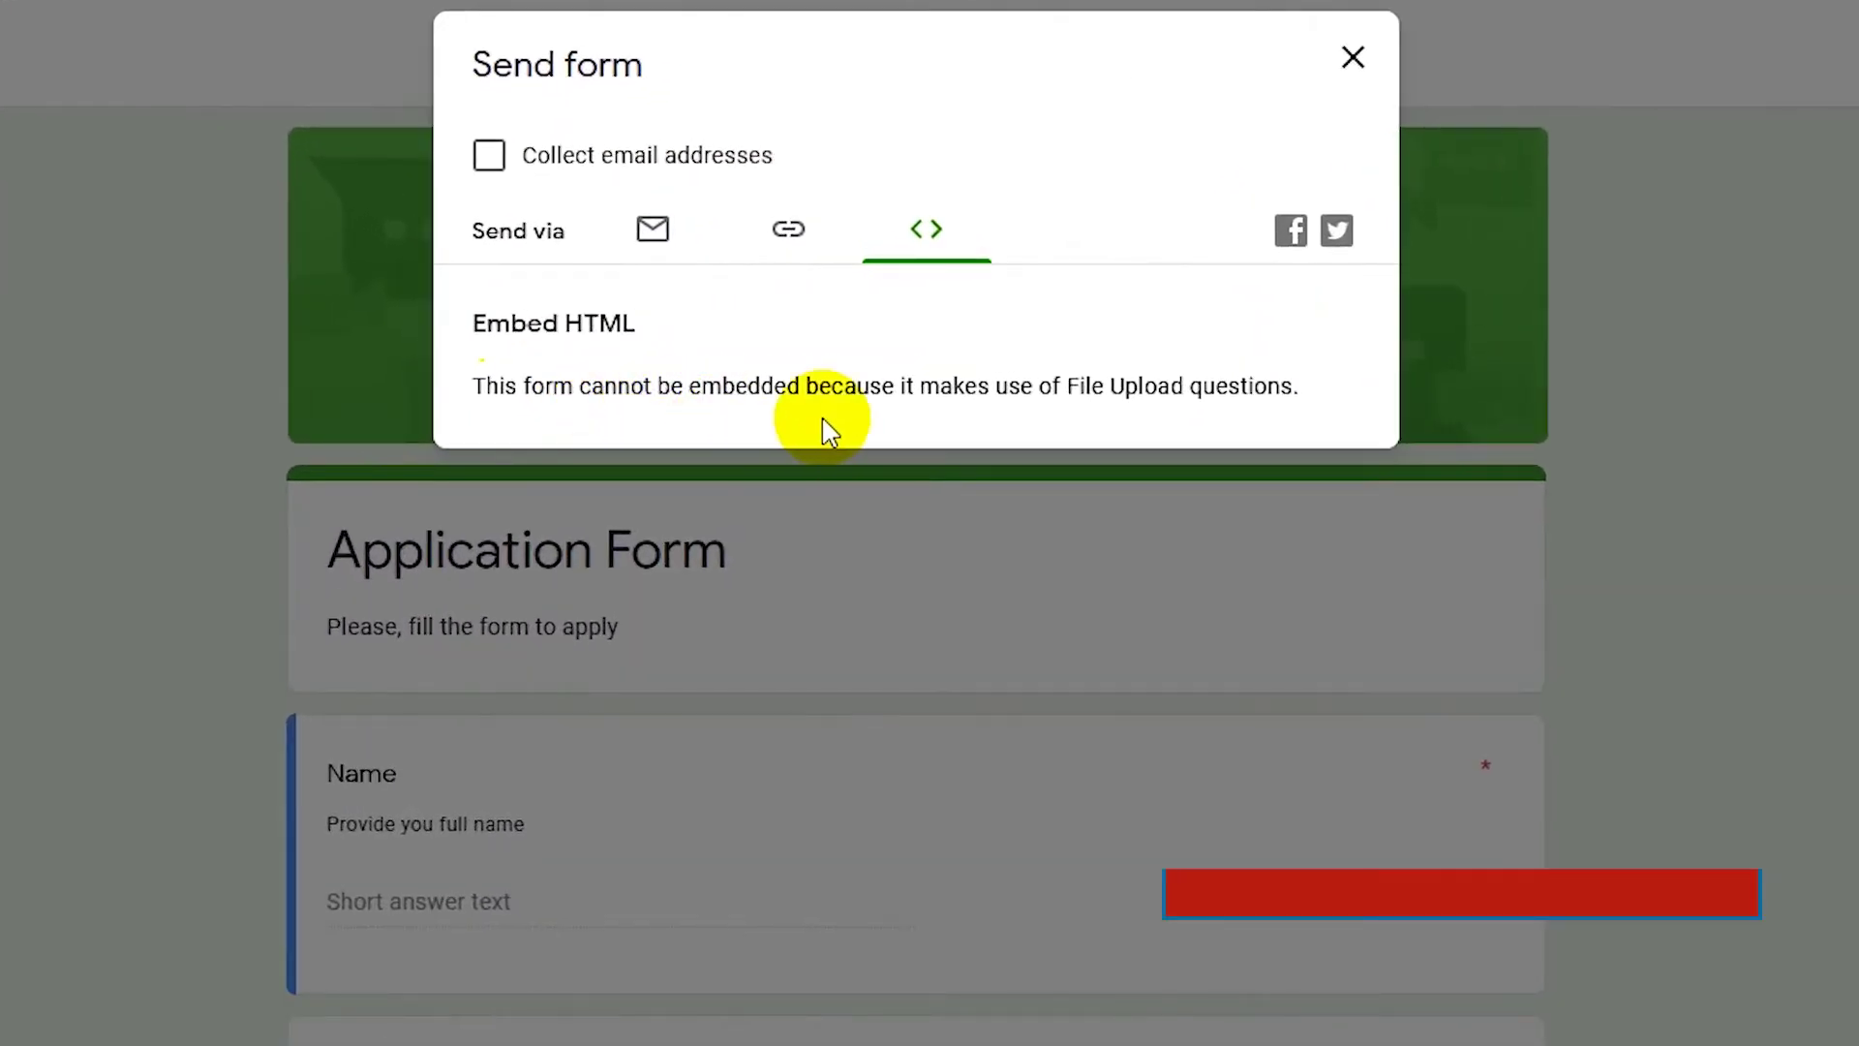
left_click(1353, 58)
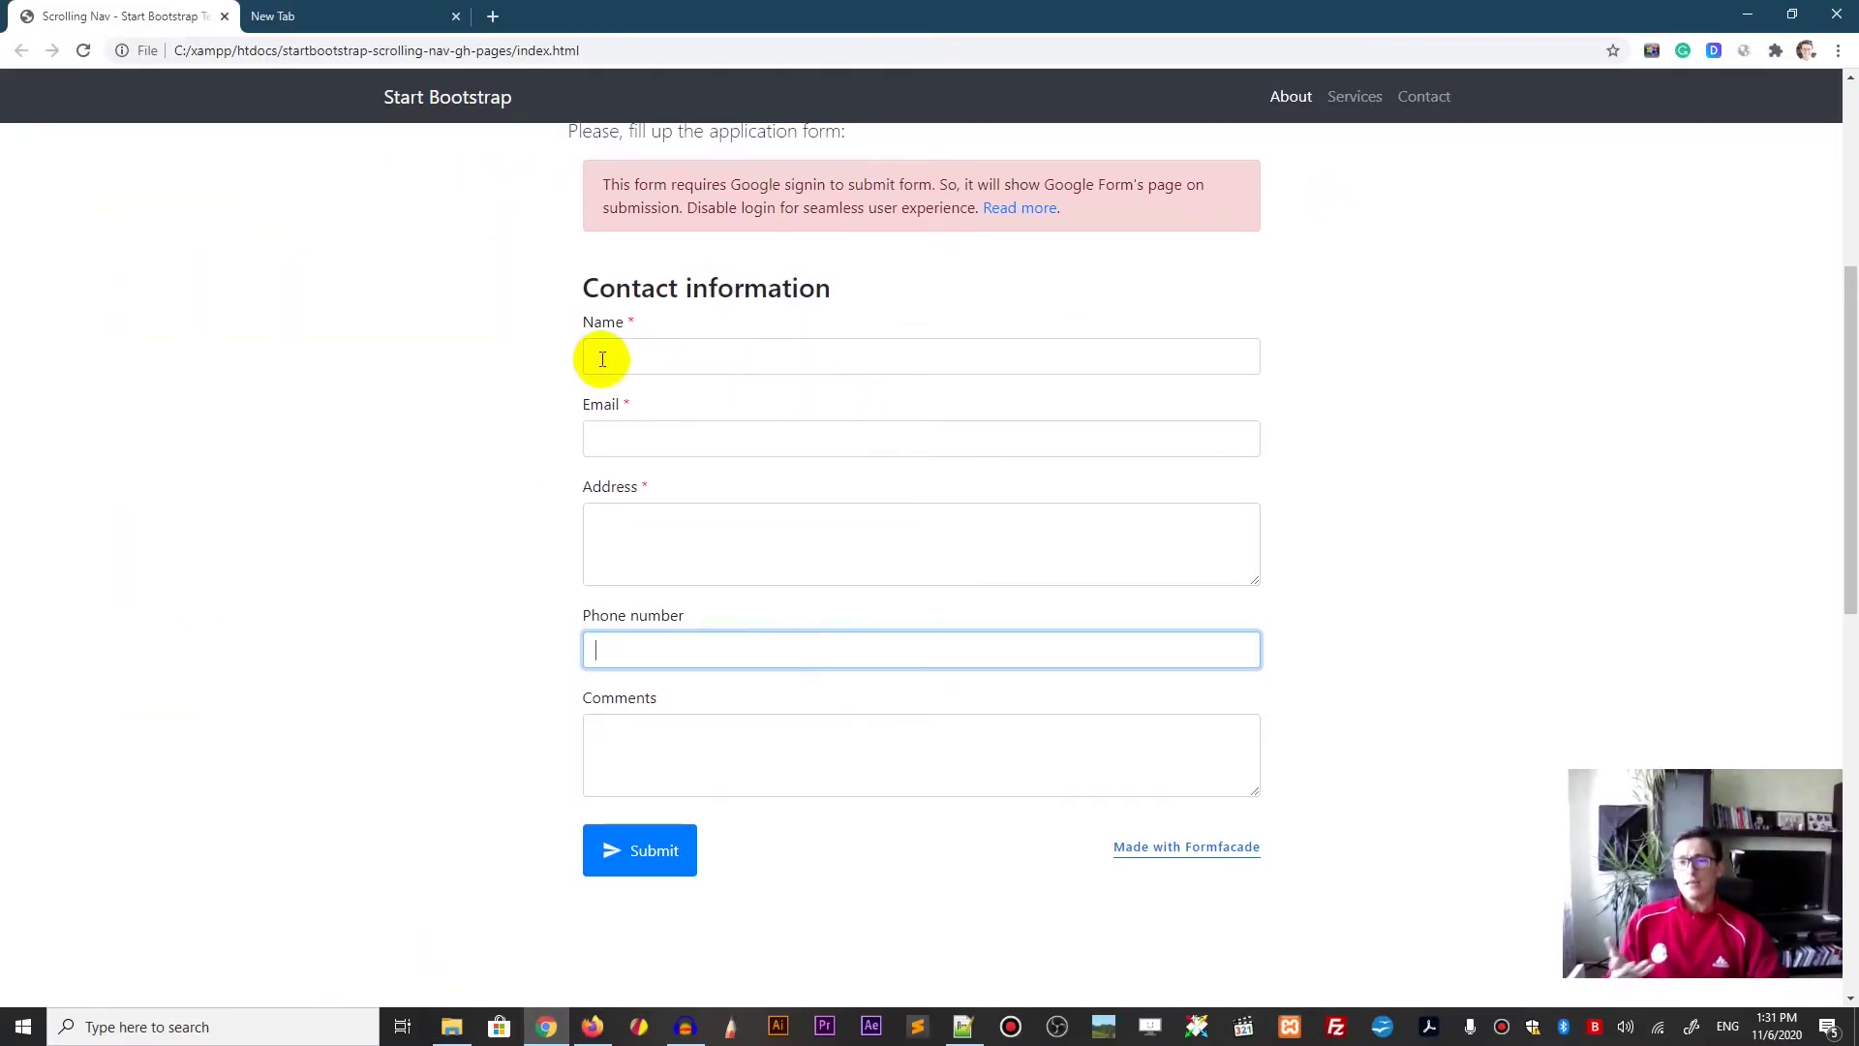
left_click(1744, 21)
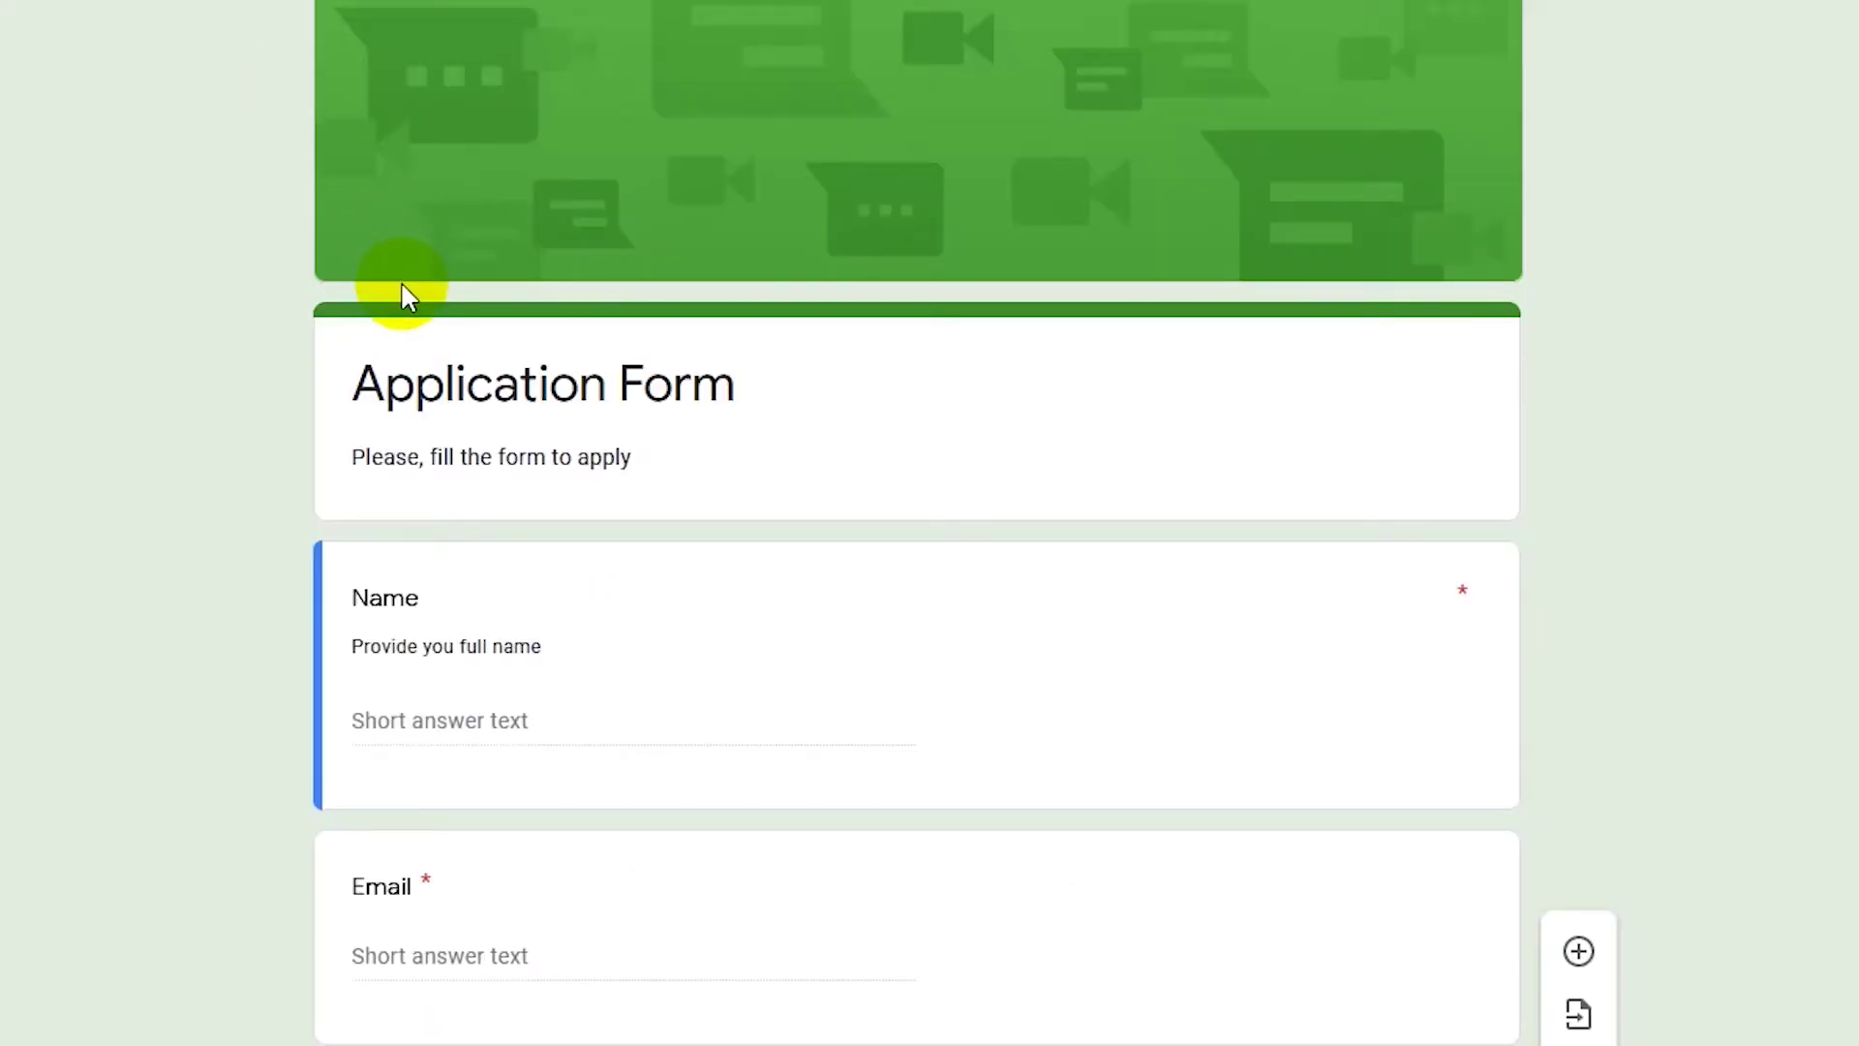
Step: Install Formfacade from the Marketplace, continue with the chosen Google account, and allow its permissions
scroll(825, 260, "down", 5)
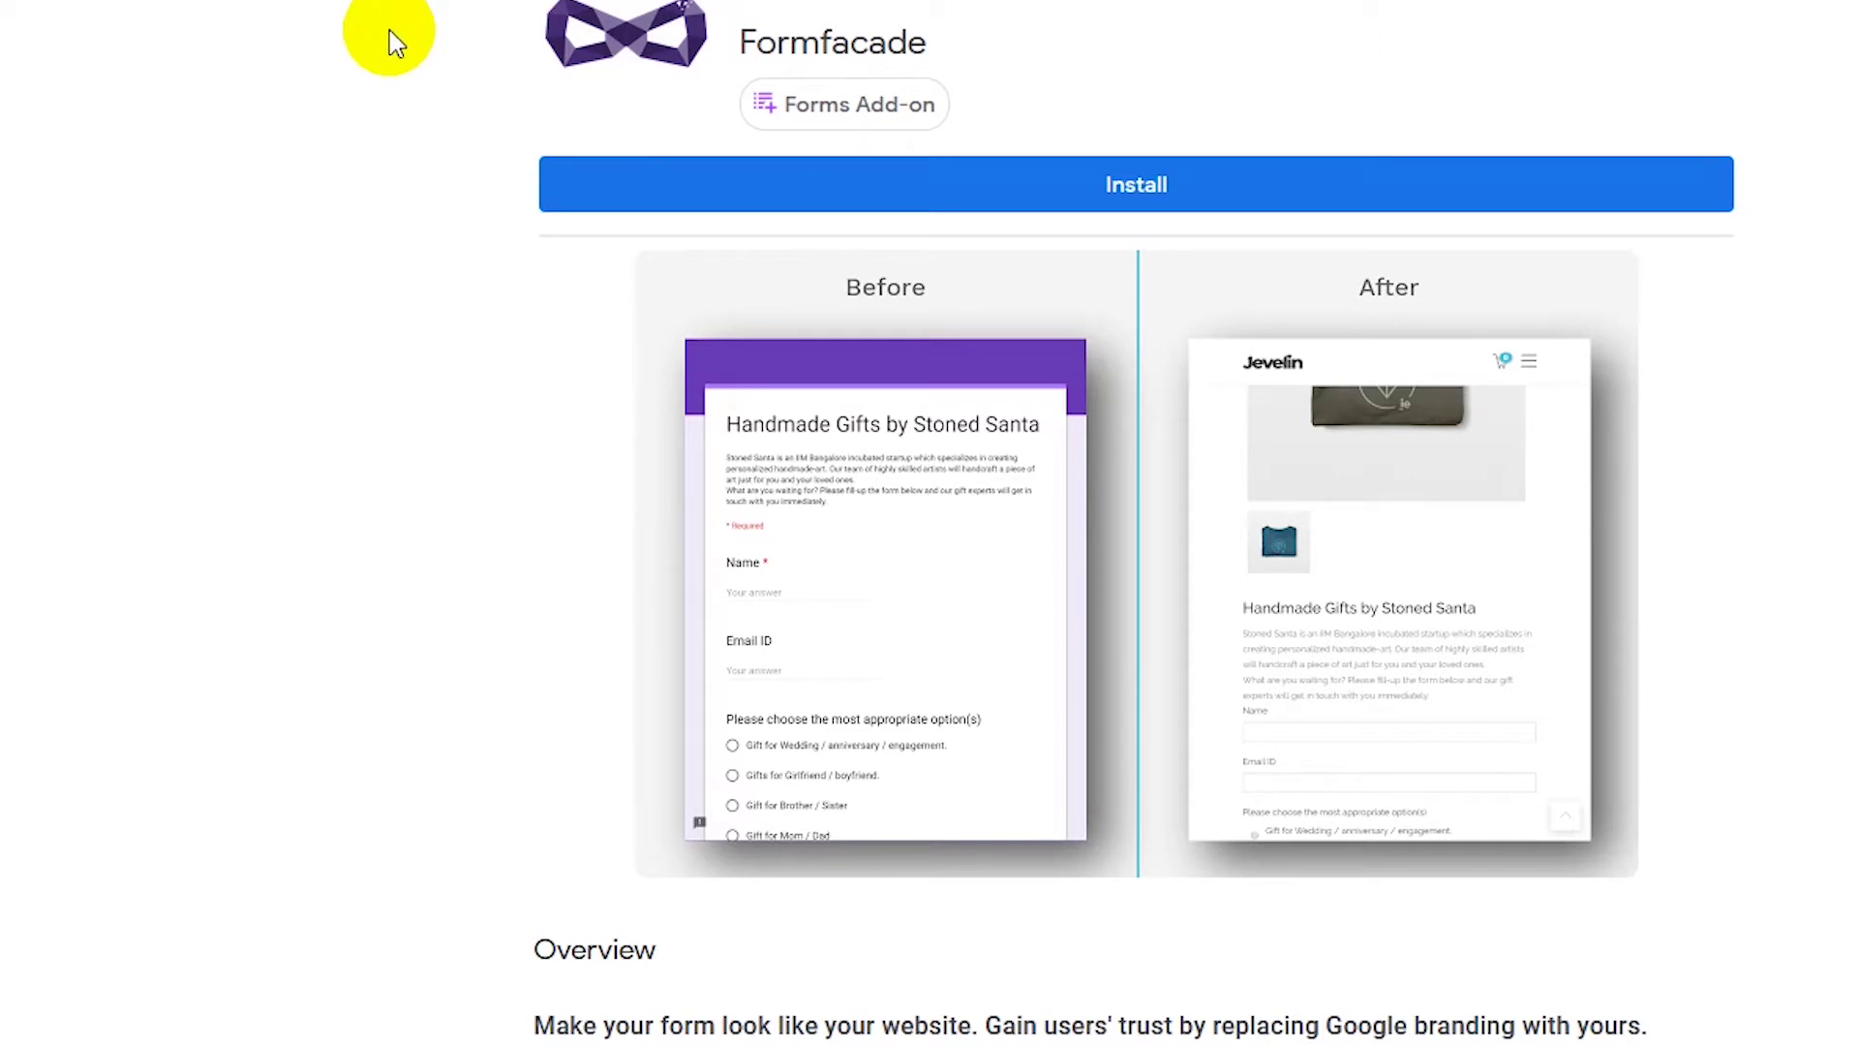
left_click(1065, 194)
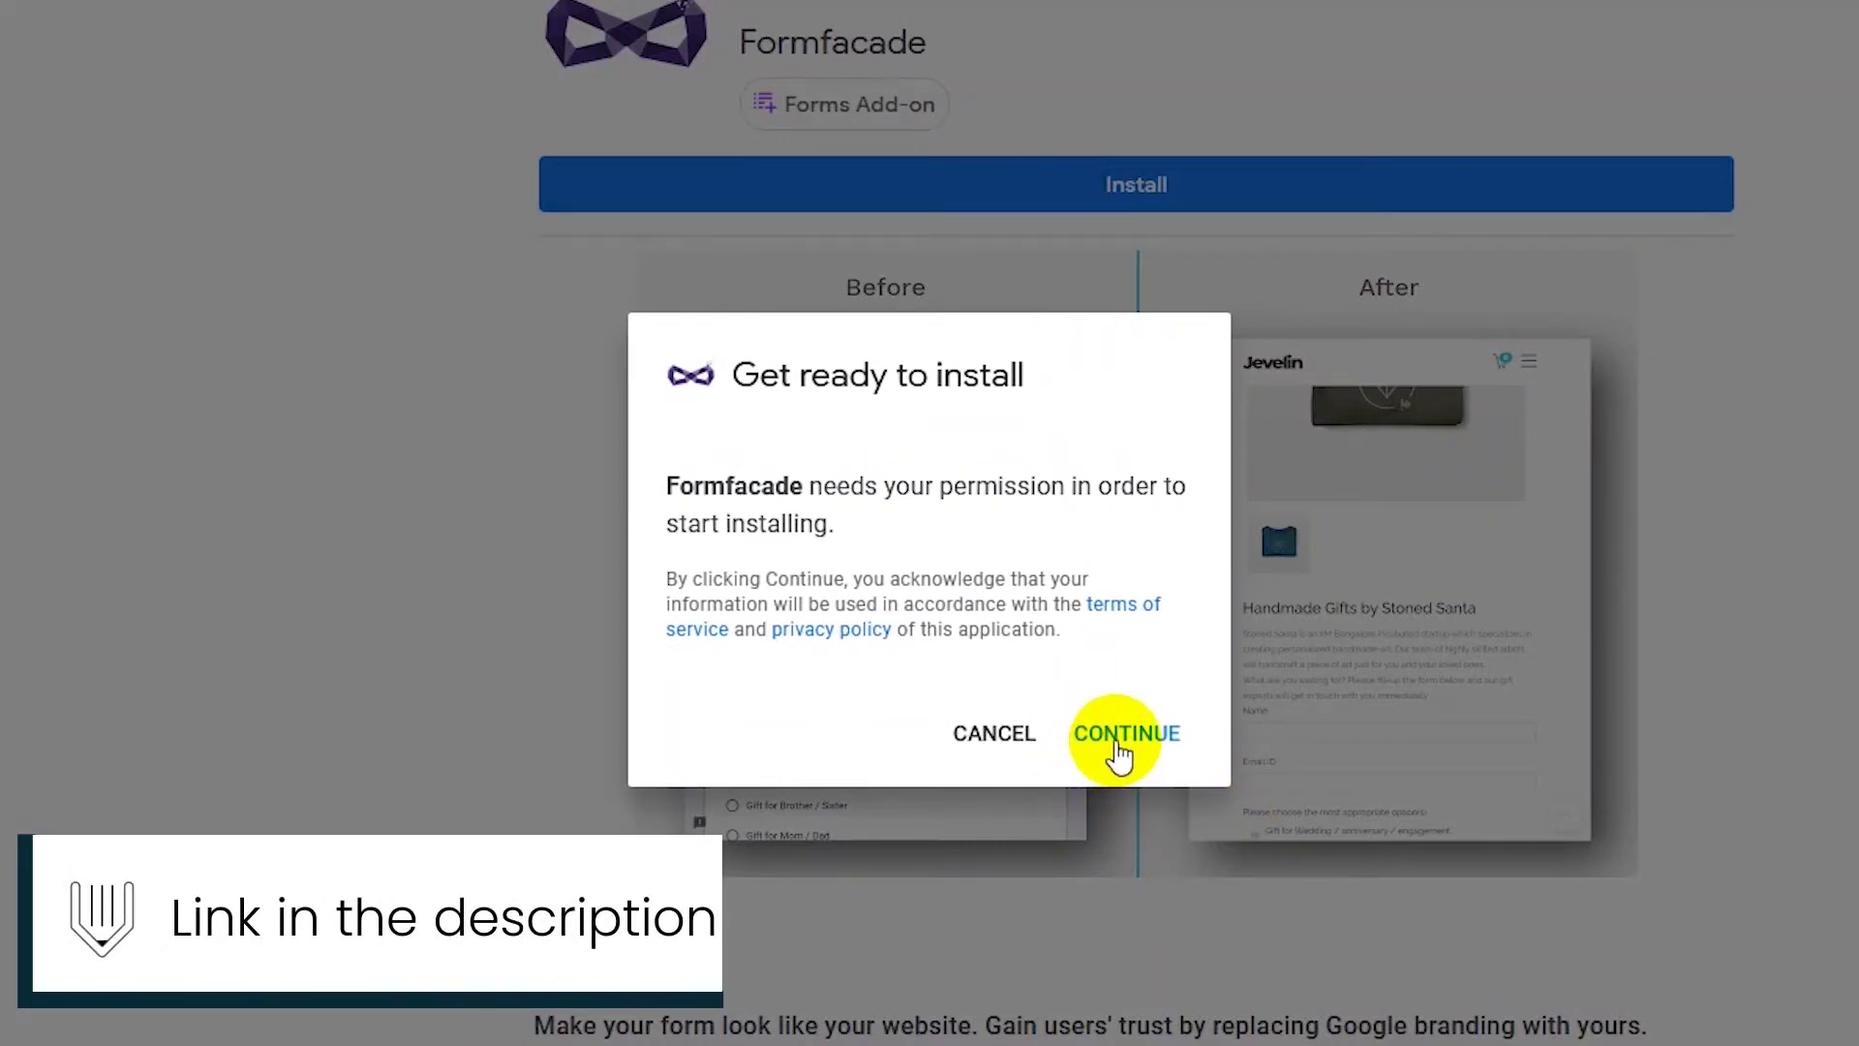
left_click(1119, 744)
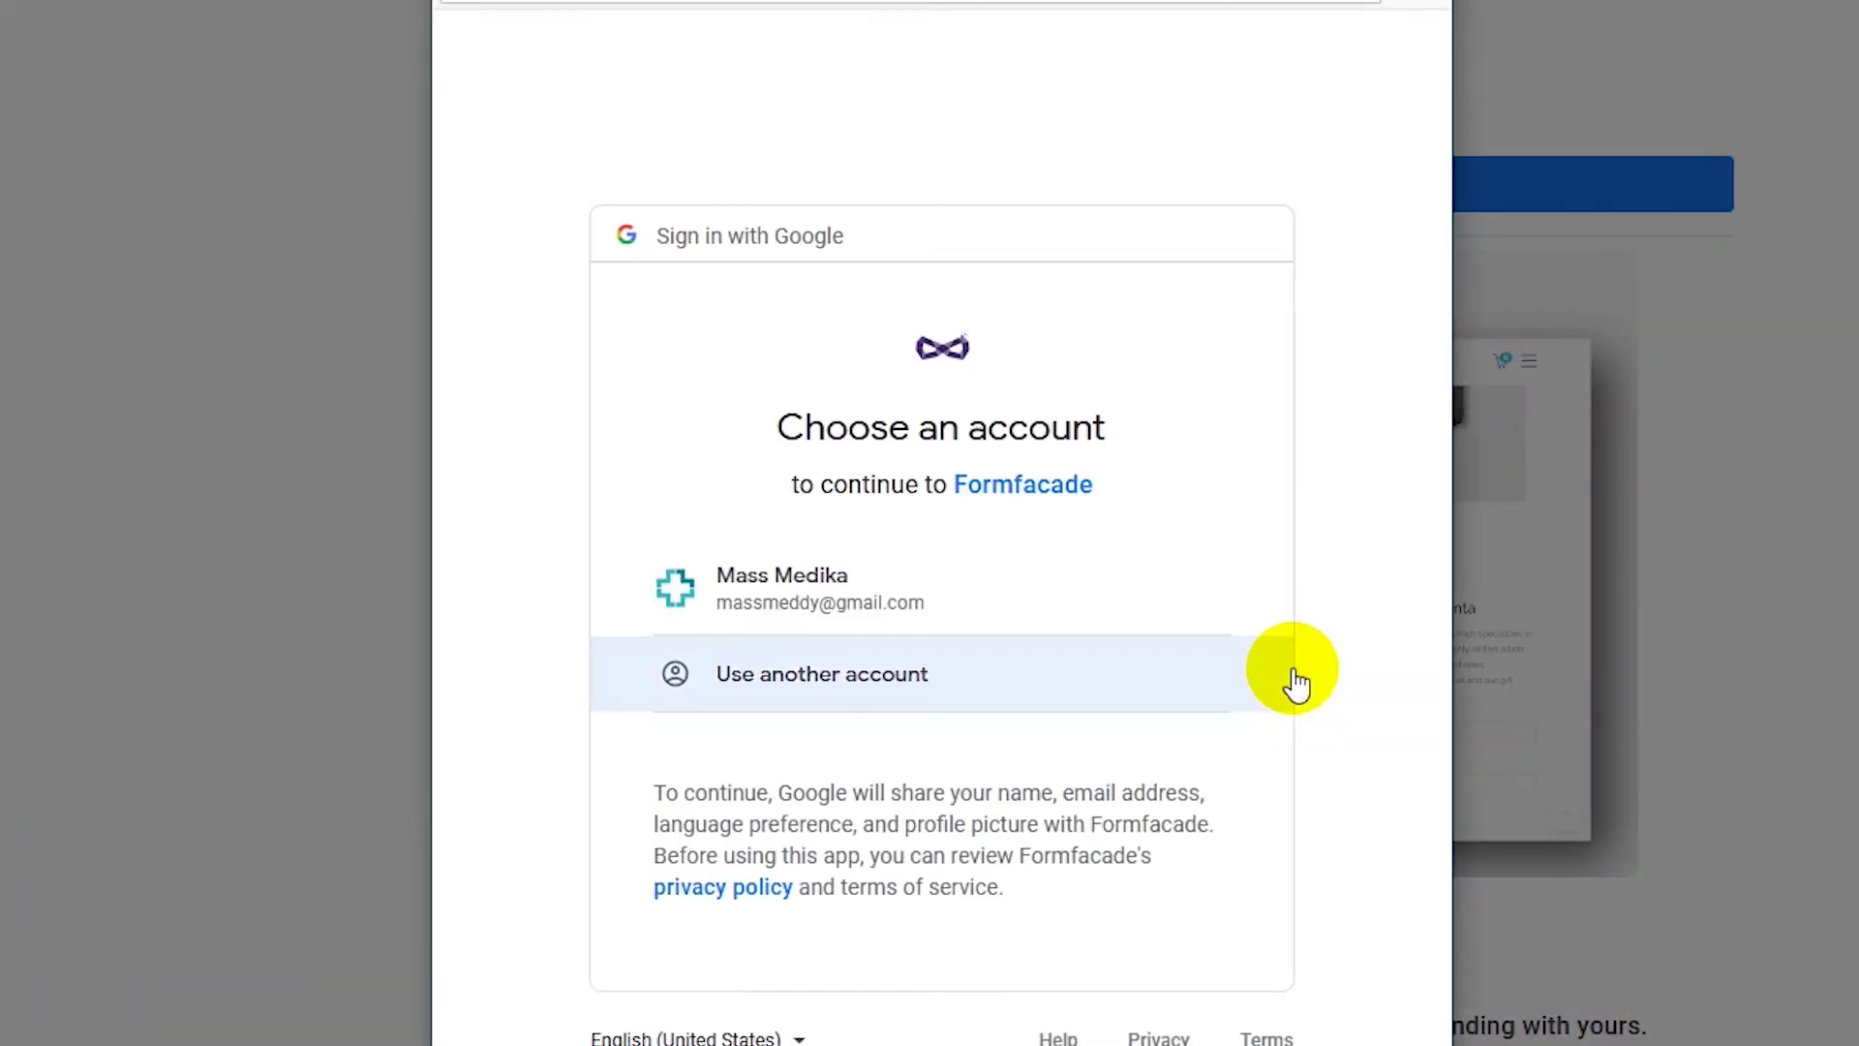
left_click(954, 559)
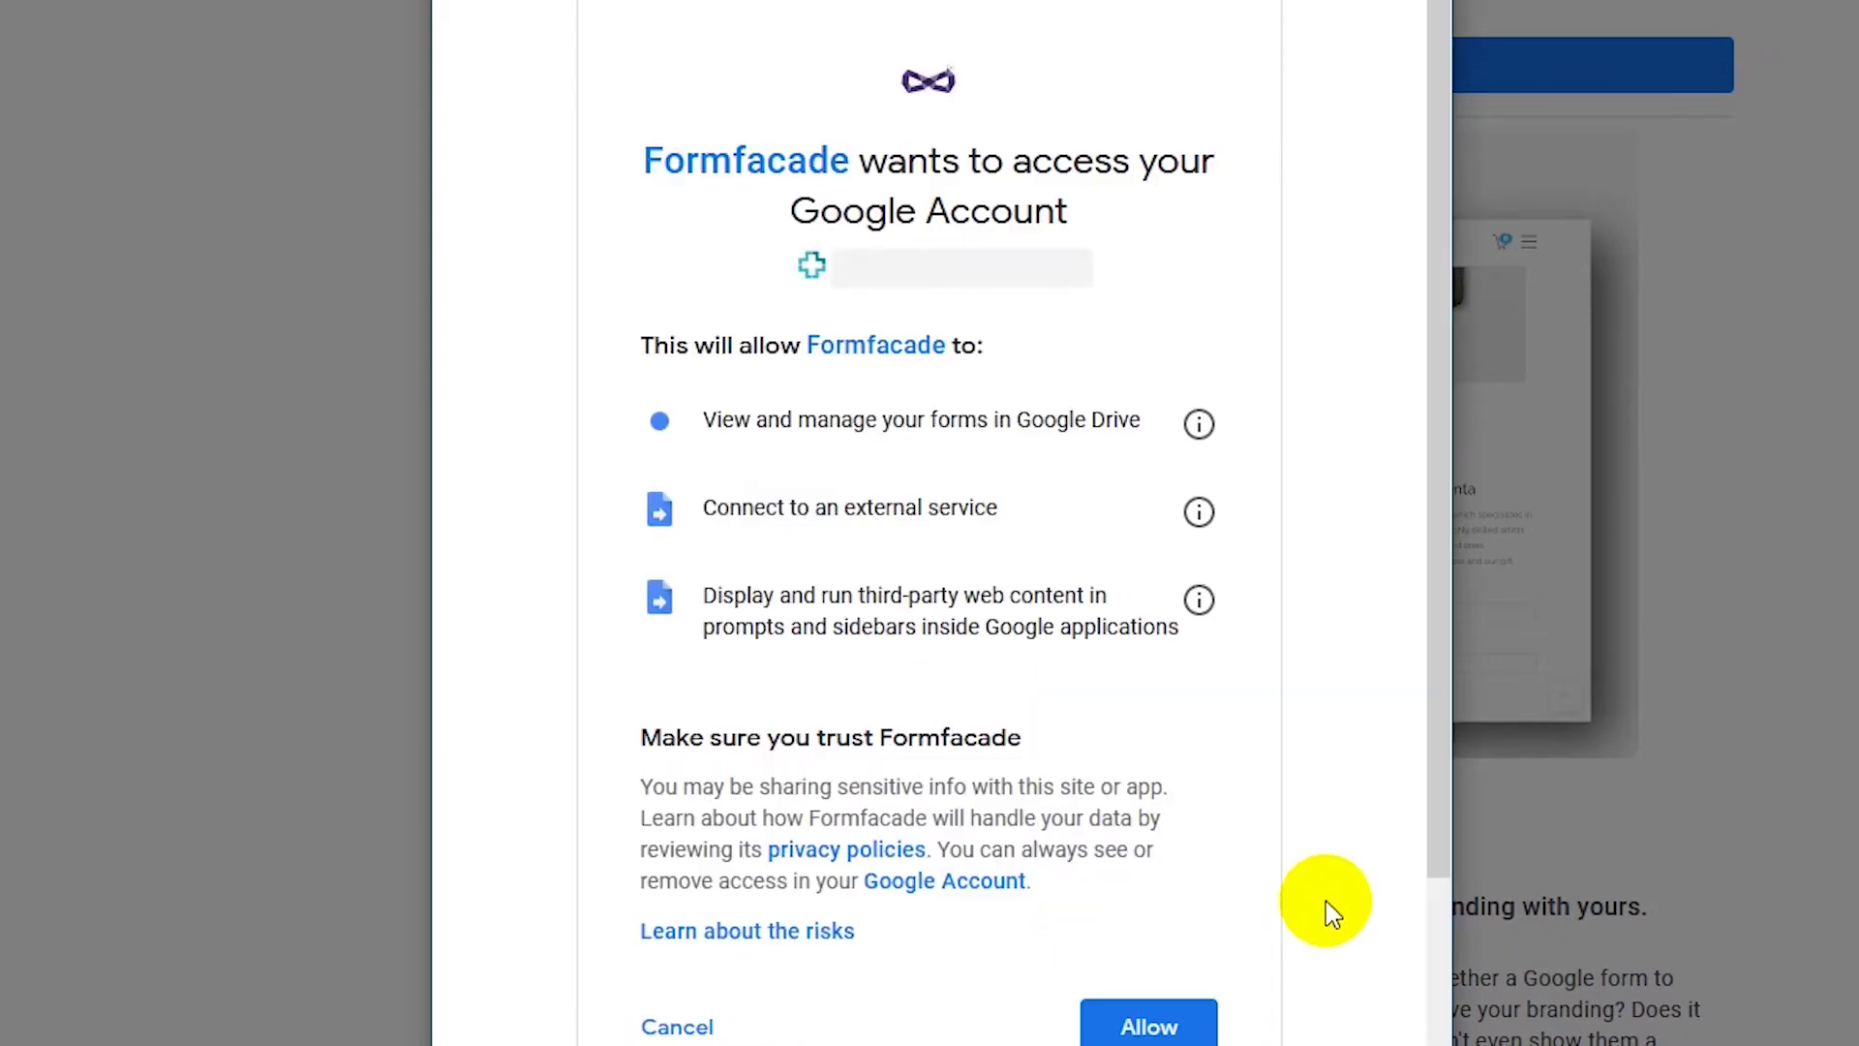
left_click(1150, 1022)
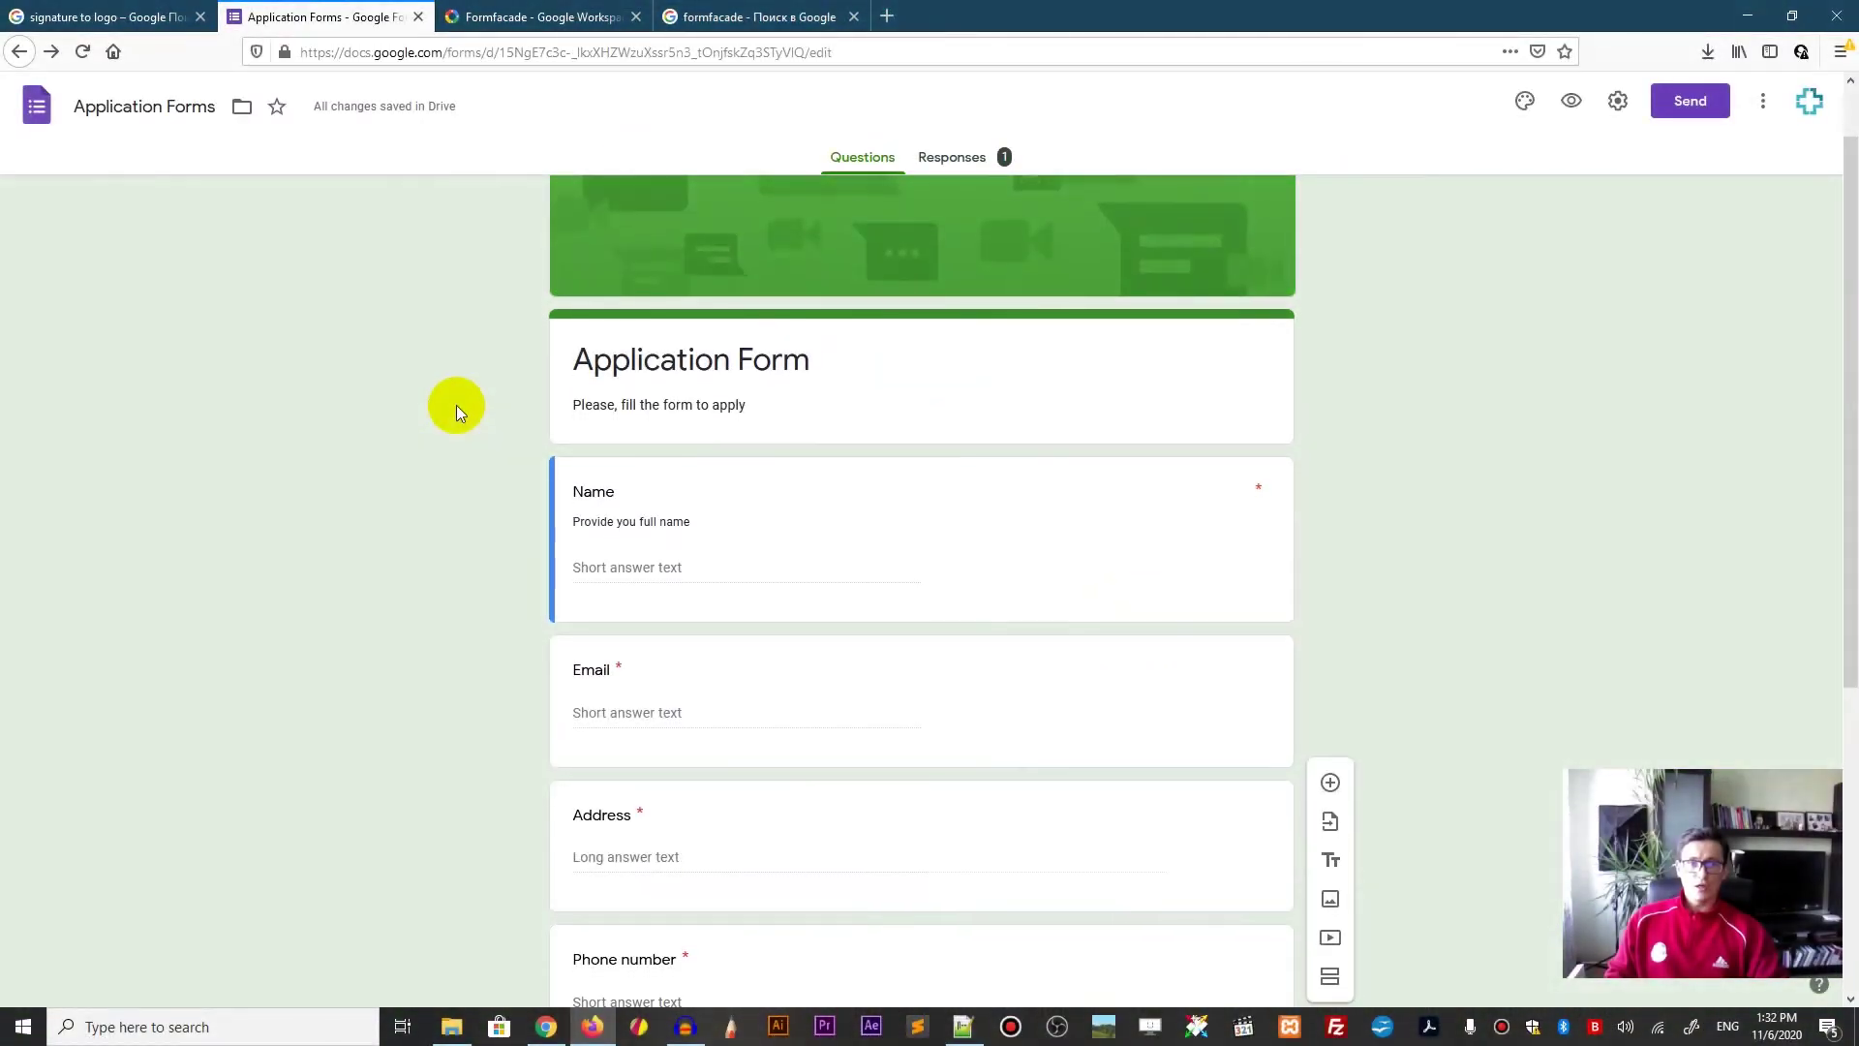
Step: Reload the form editor and pick Formfacade from the Add-ons puzzle menu
scroll(457, 405, "down", 2)
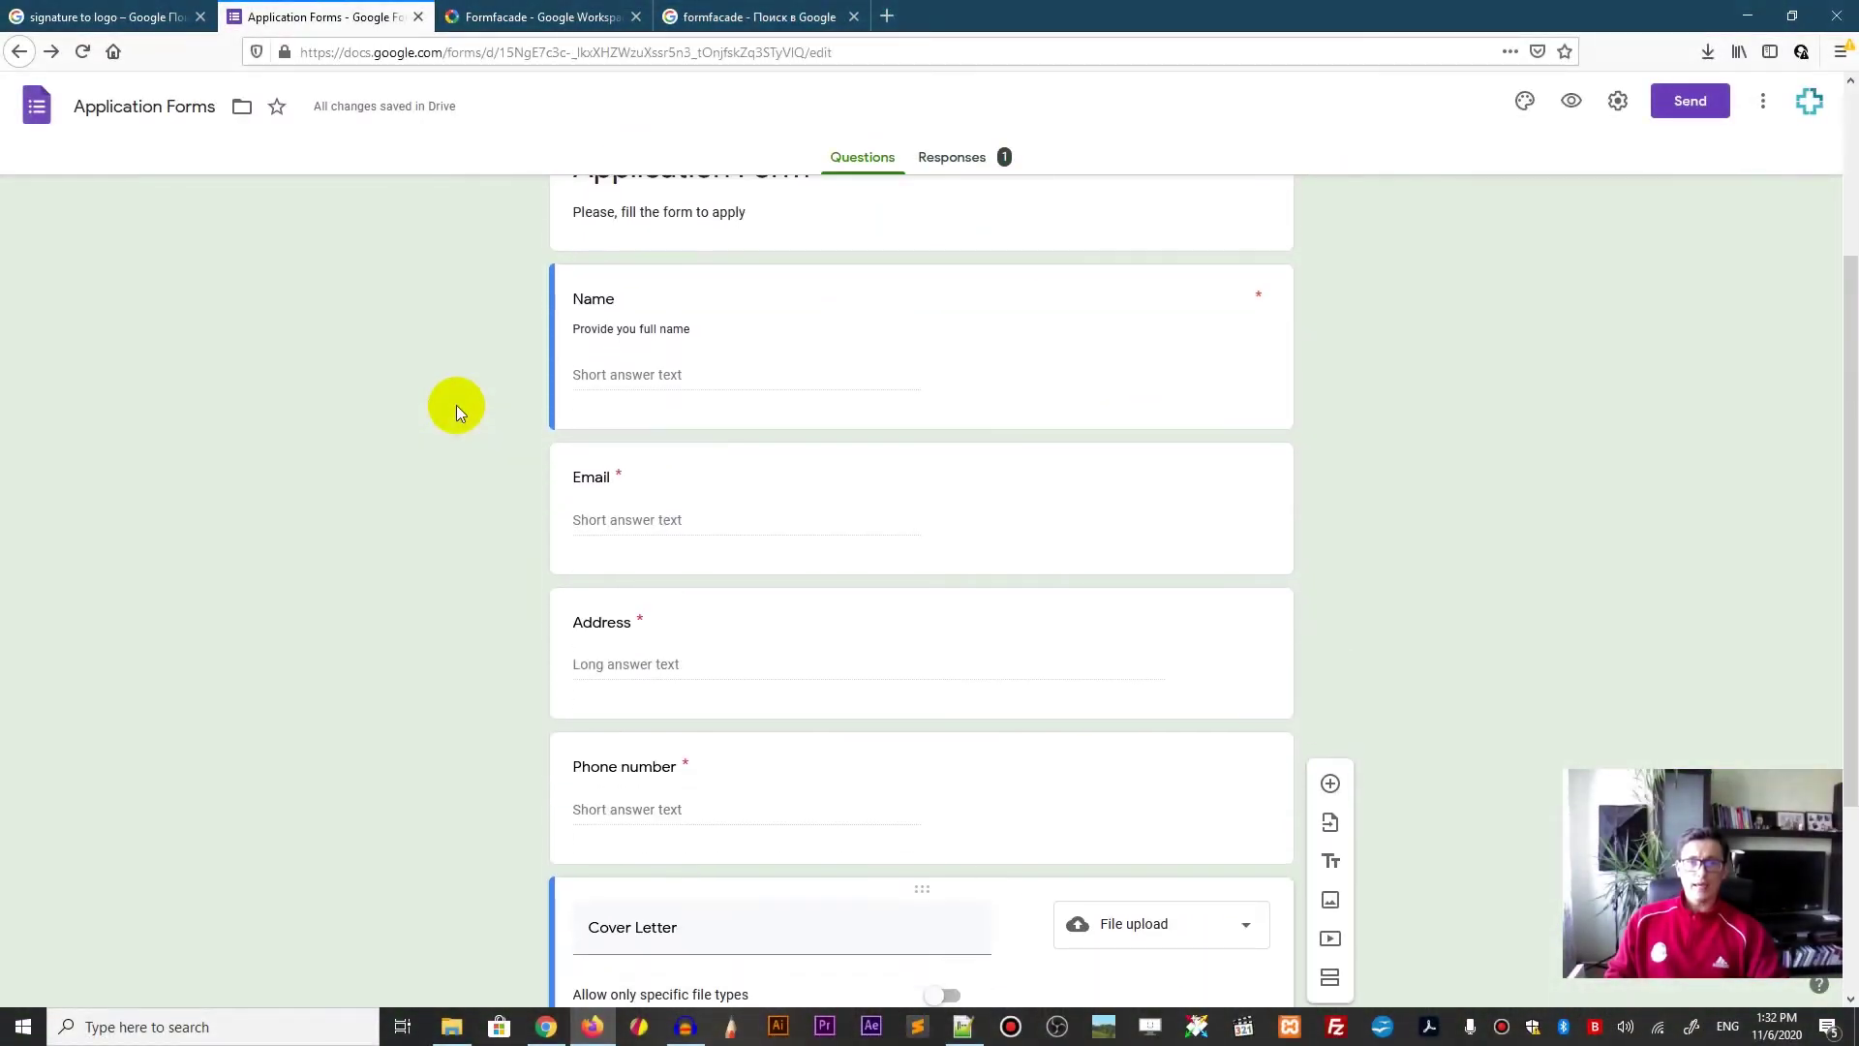
scroll(457, 405, "up", 2)
left_click(83, 52)
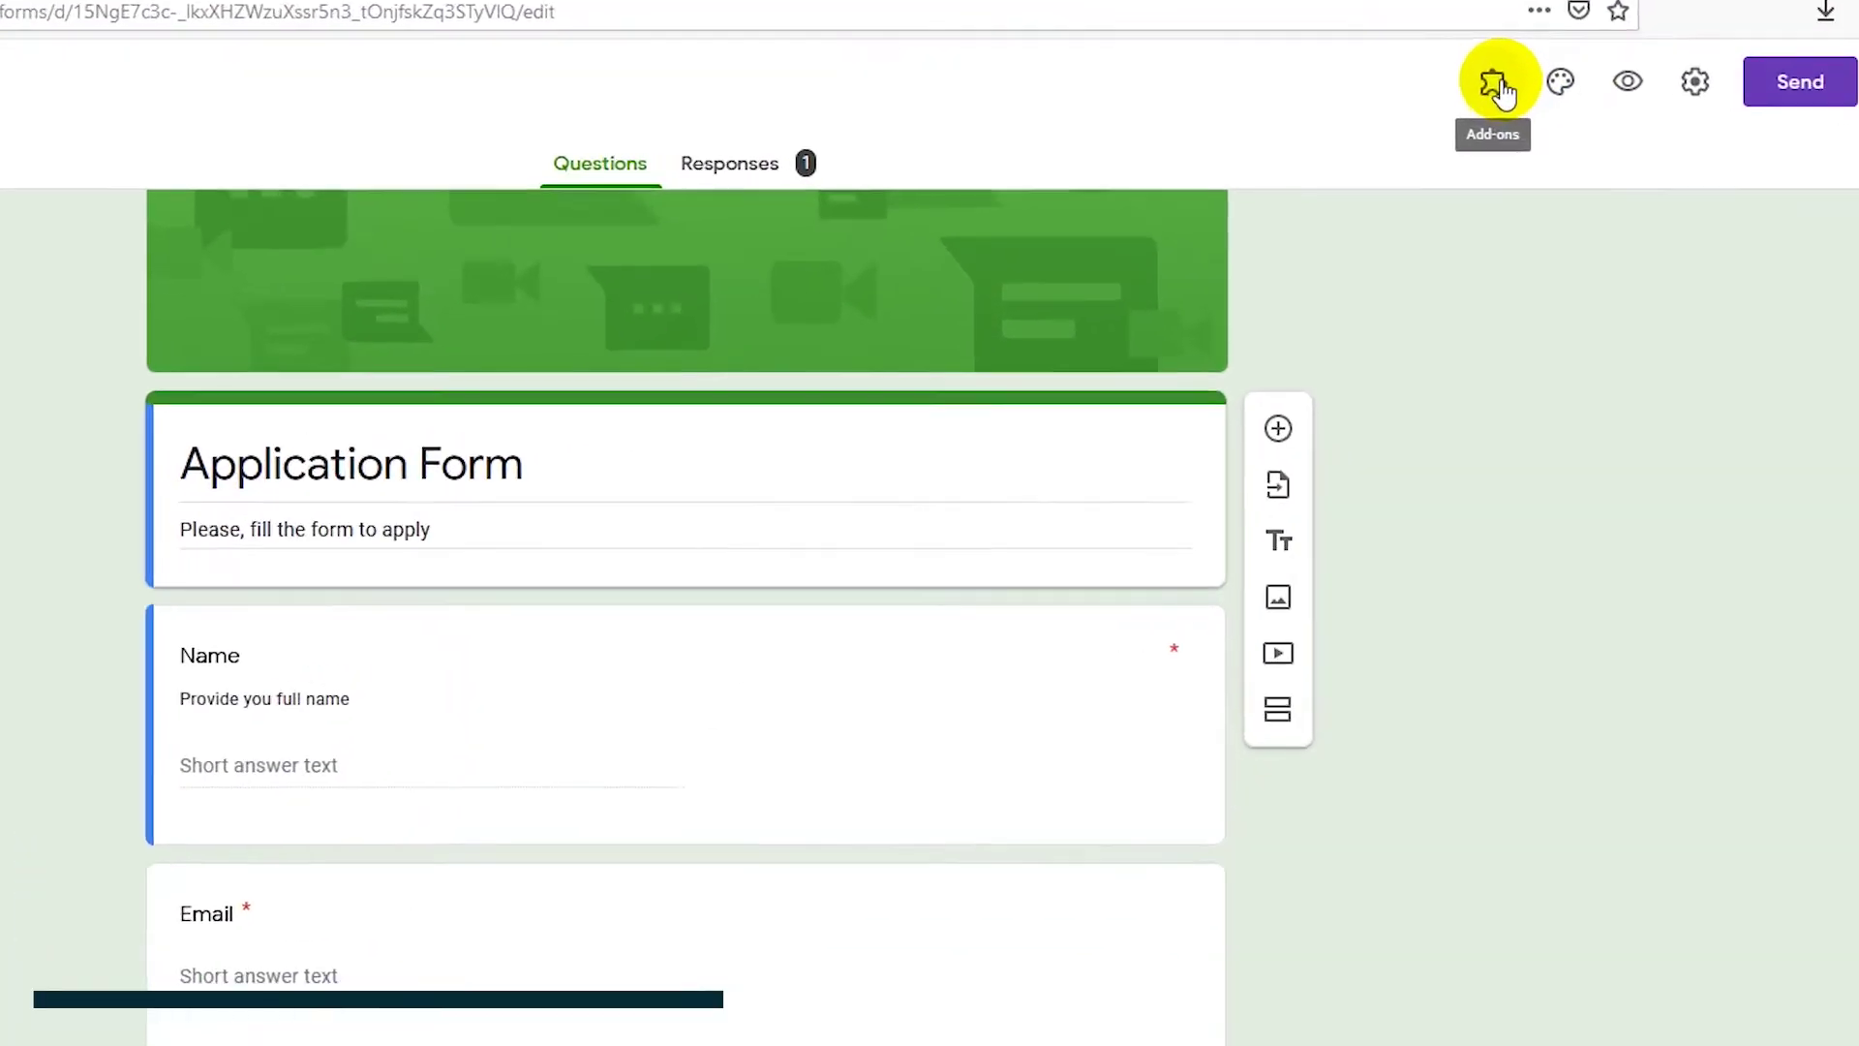
left_click(1481, 102)
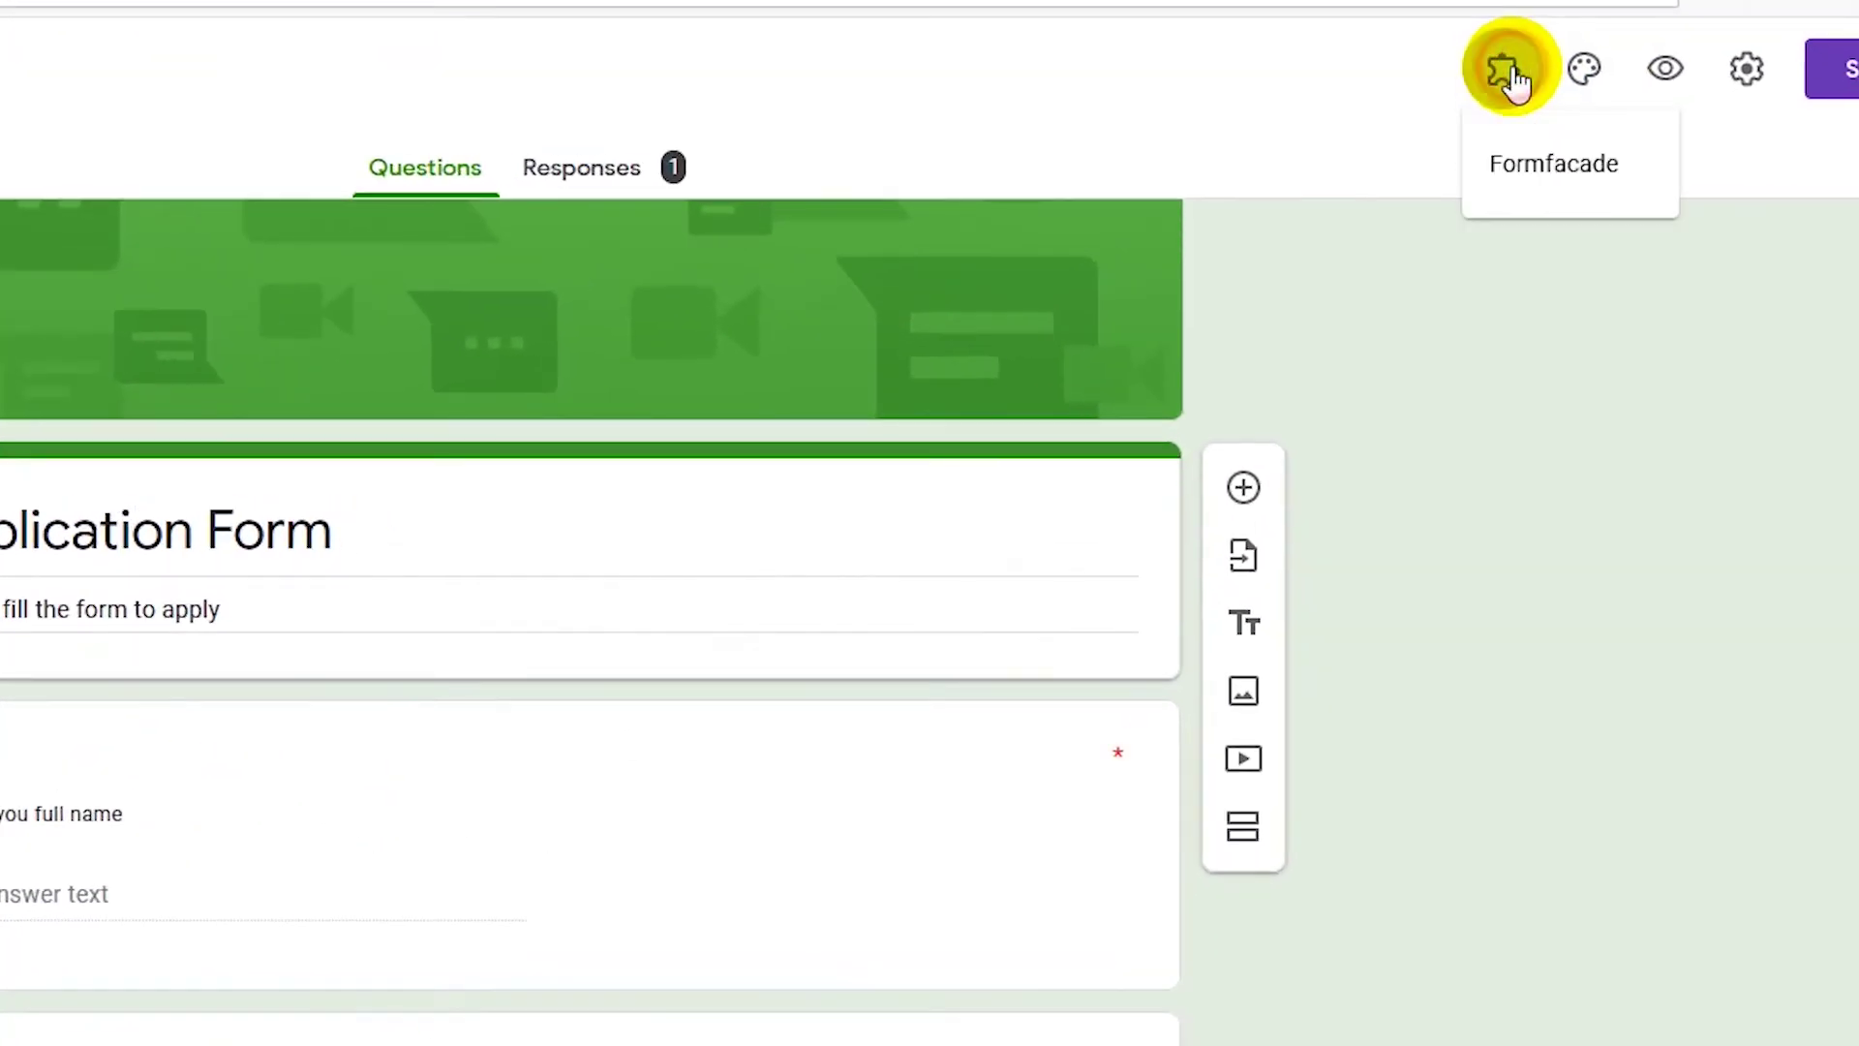
left_click(1580, 178)
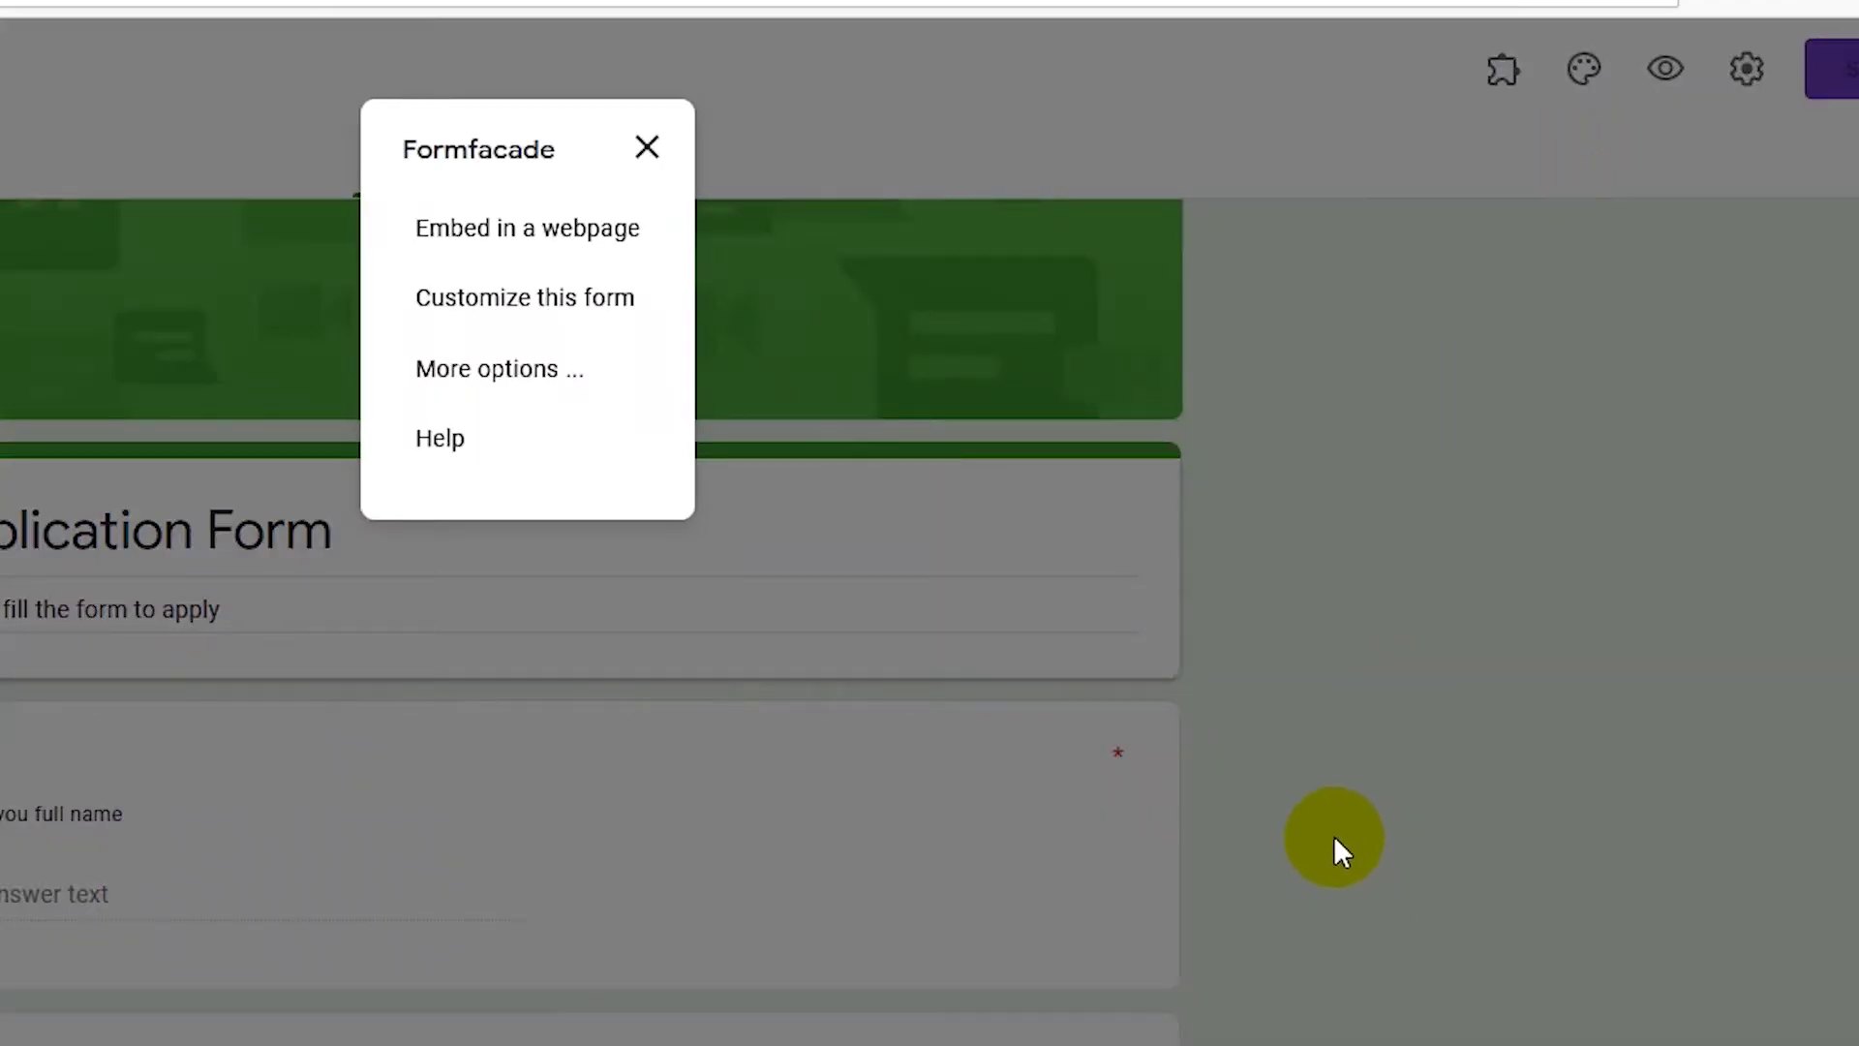
Step: Choose Embed in a webpage, convert the Drive upload to HTML upload, and copy the Bootstrap embed code
left_click(547, 232)
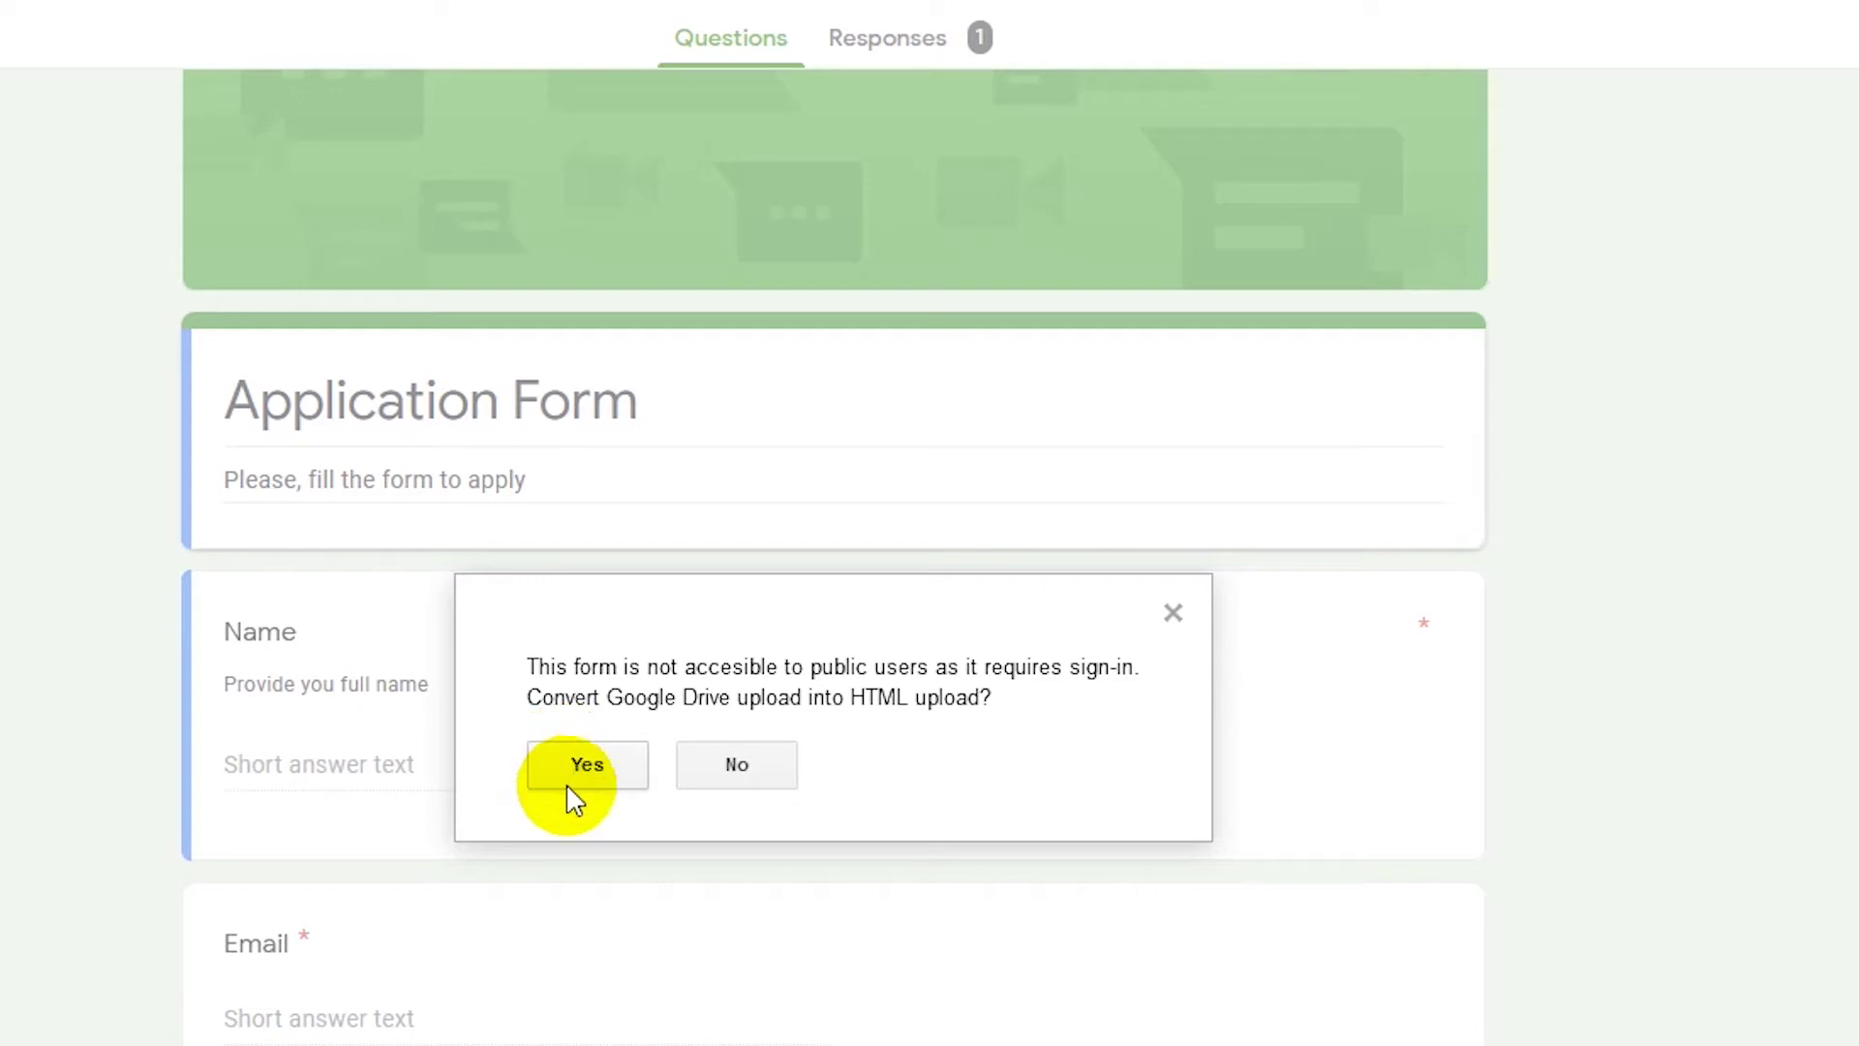
left_click(574, 779)
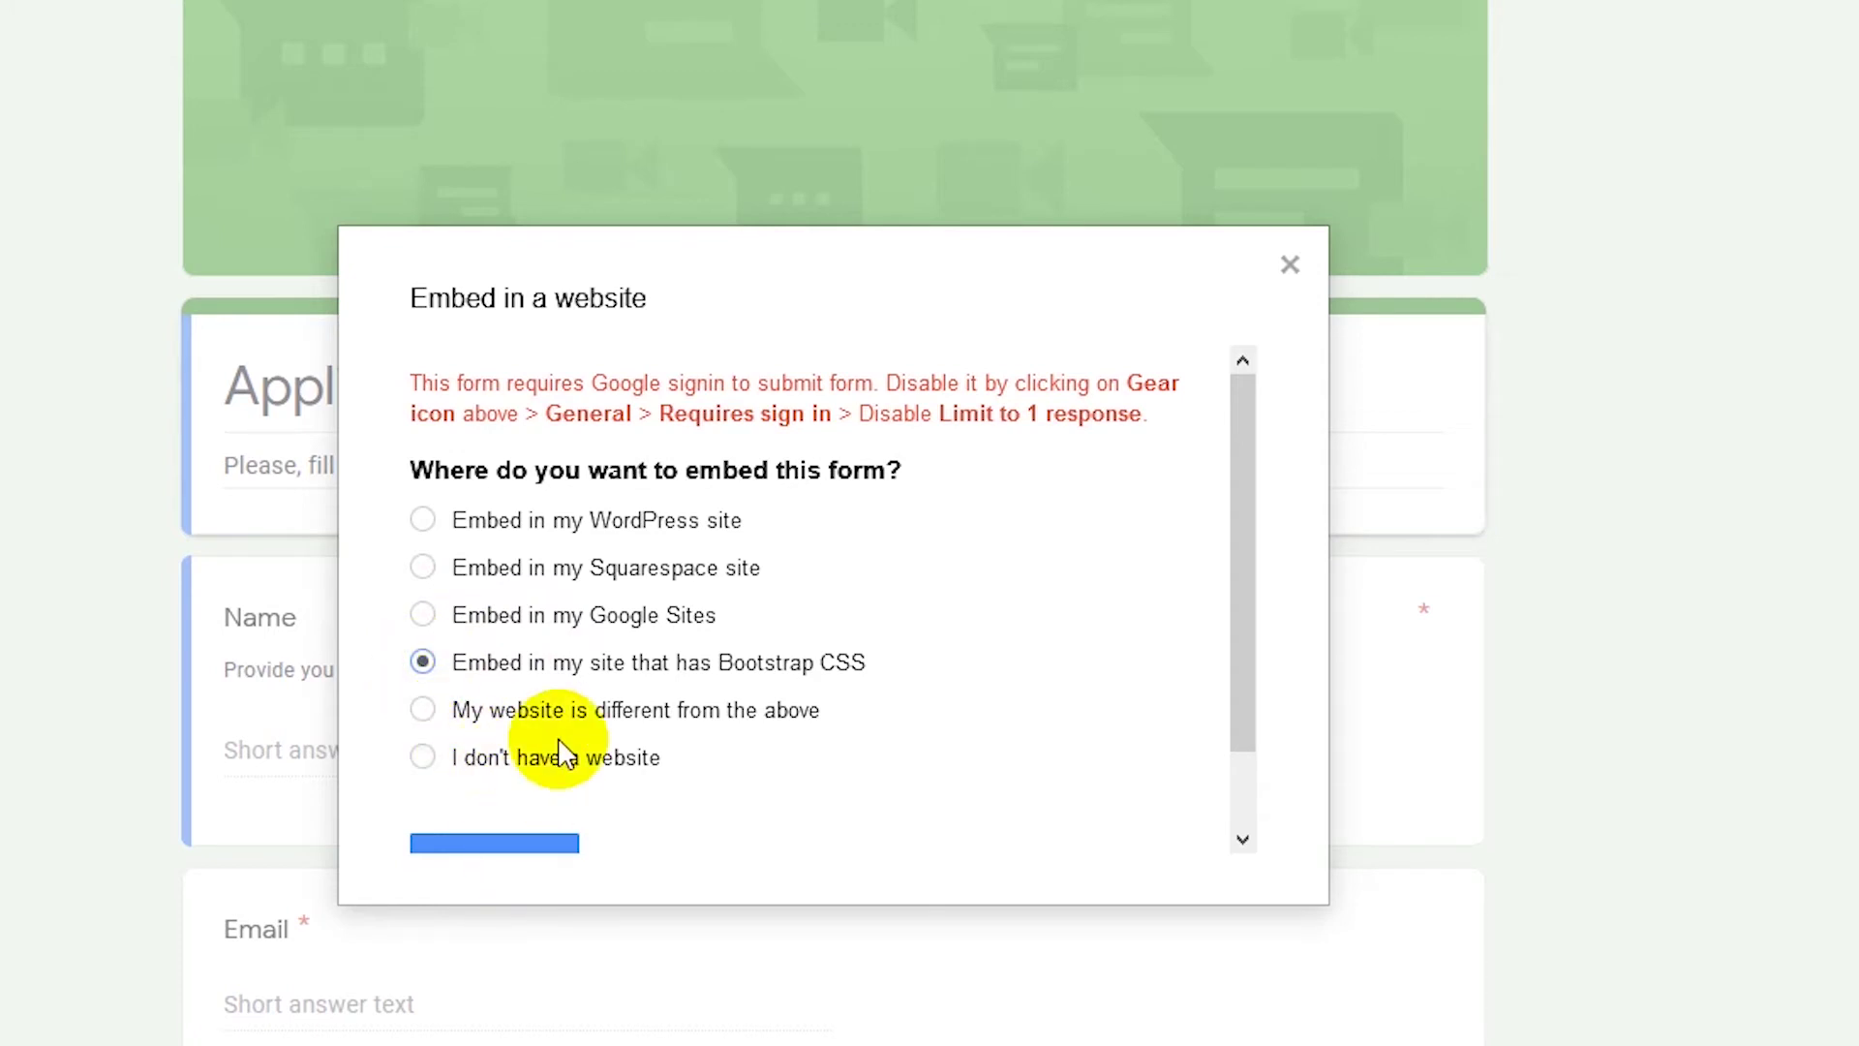
scroll(560, 740, "down", 2)
left_click(502, 792)
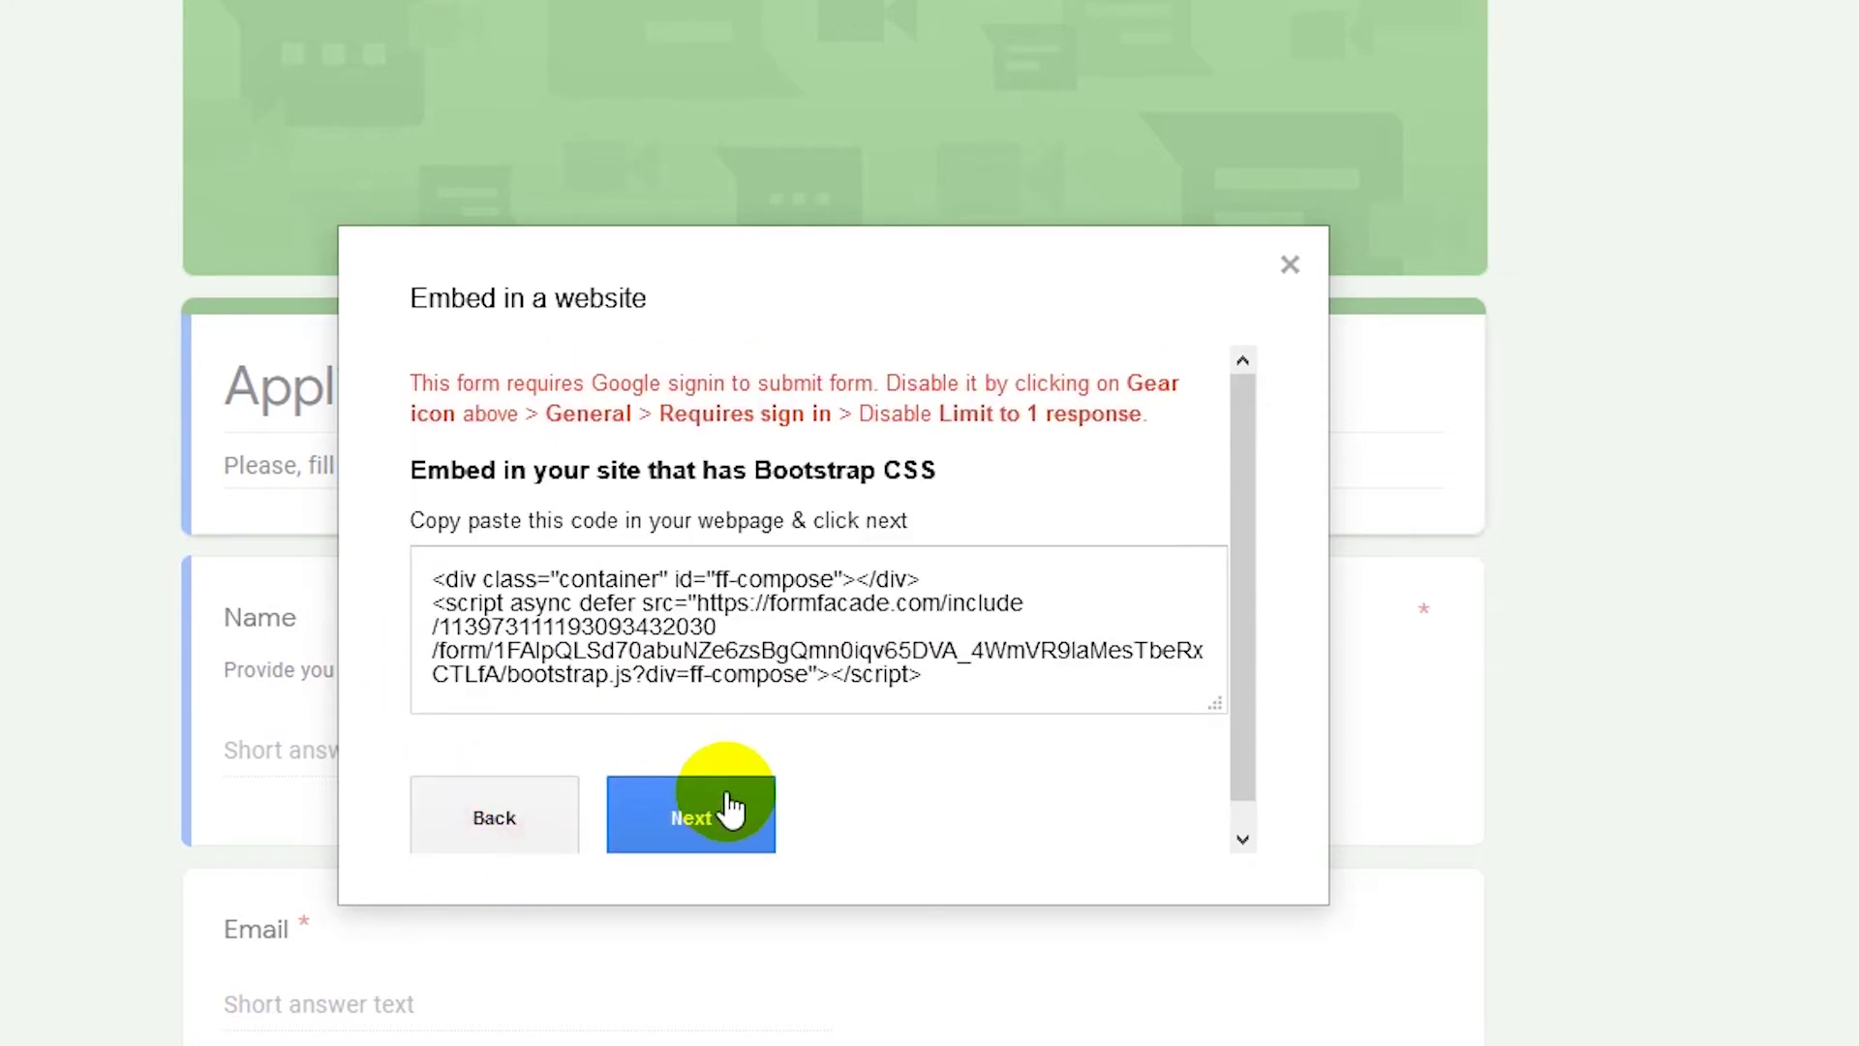
left_click(425, 574)
left_click_drag(425, 573, 1125, 721)
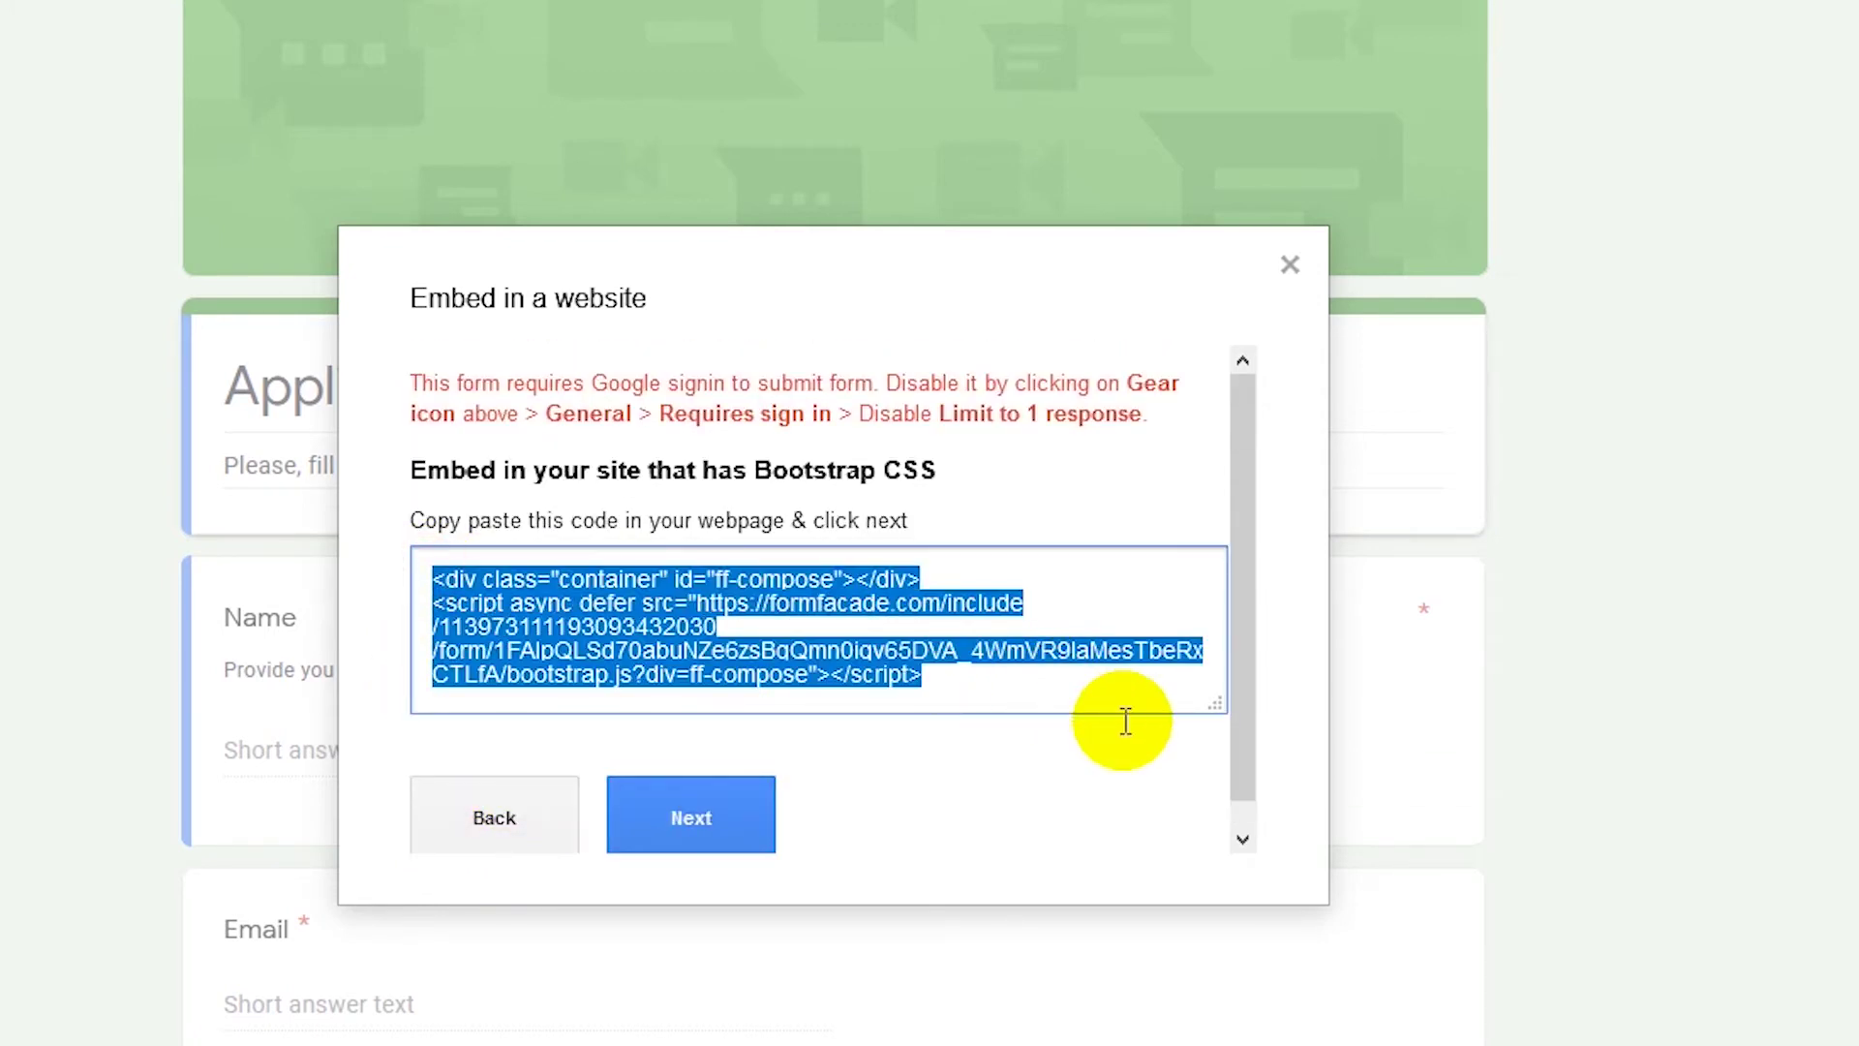
left_click(741, 804)
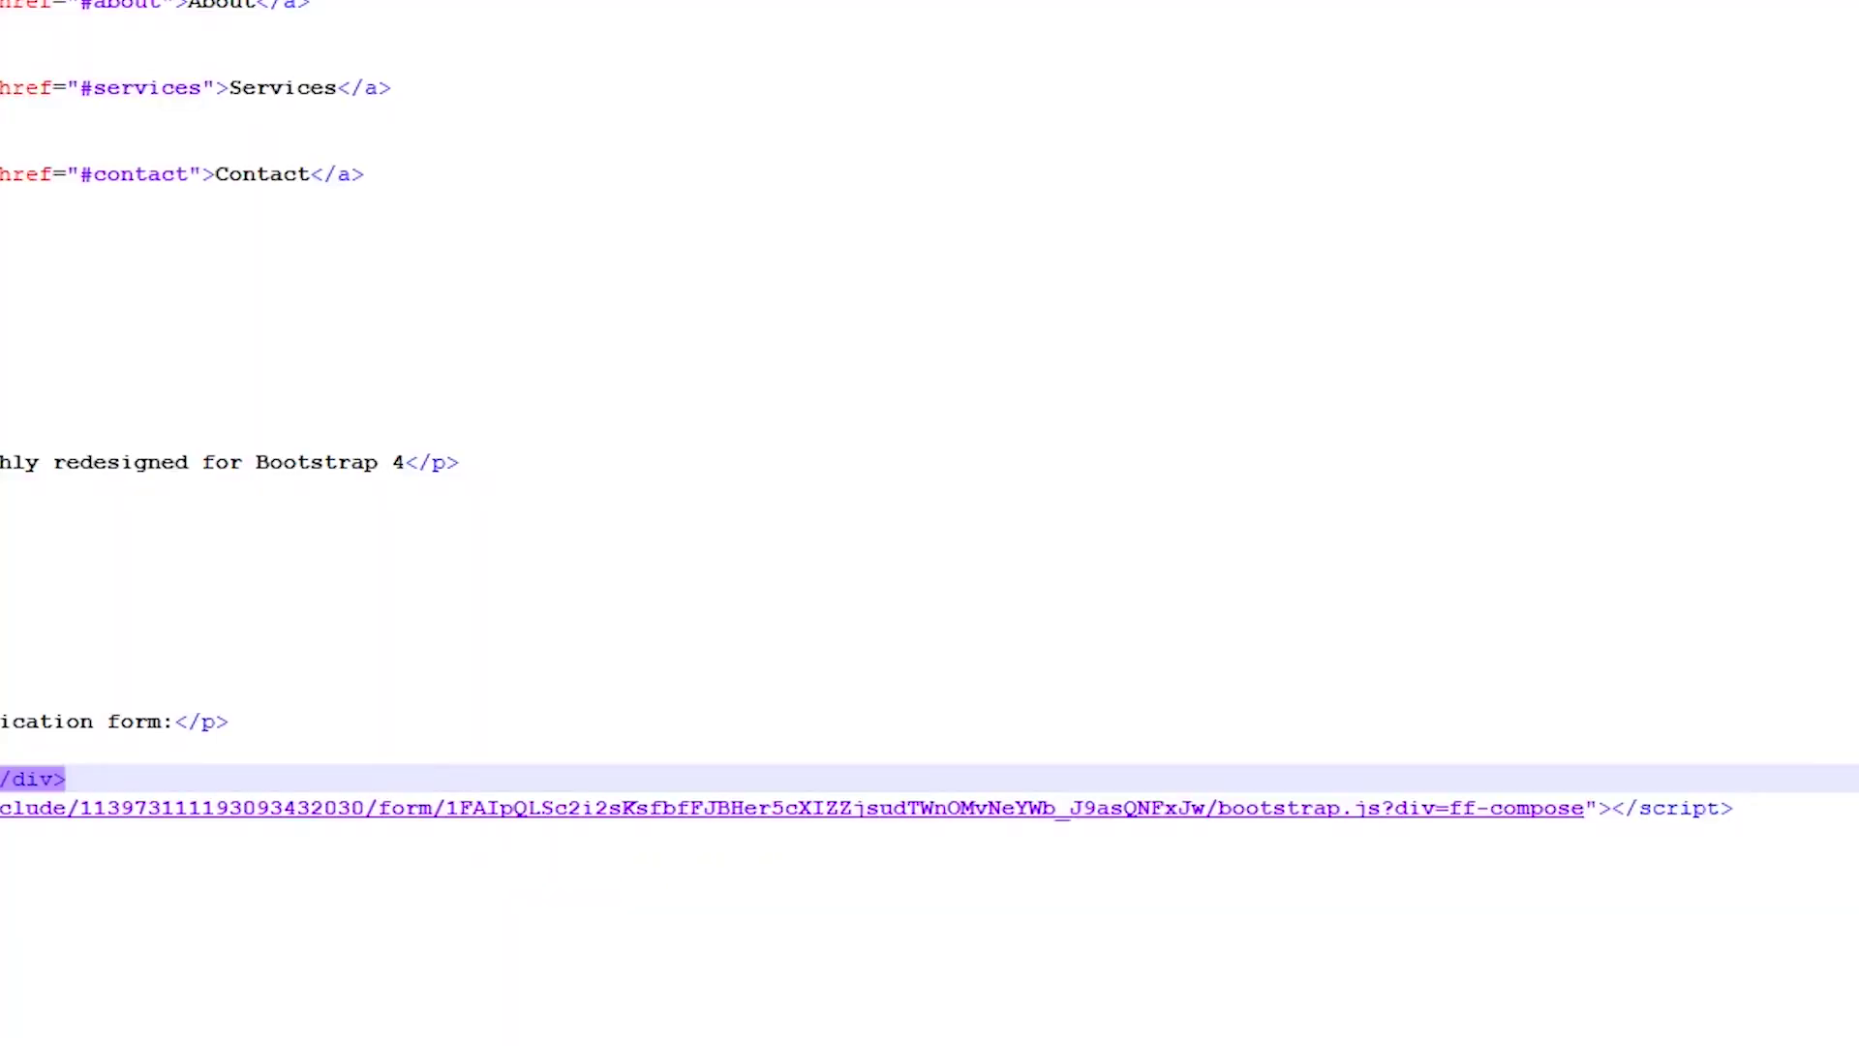
Step: Paste the new embed code over lines 60–61 of index.html, then return to the local site in Chrome
left_click_drag(145, 662, 1490, 678)
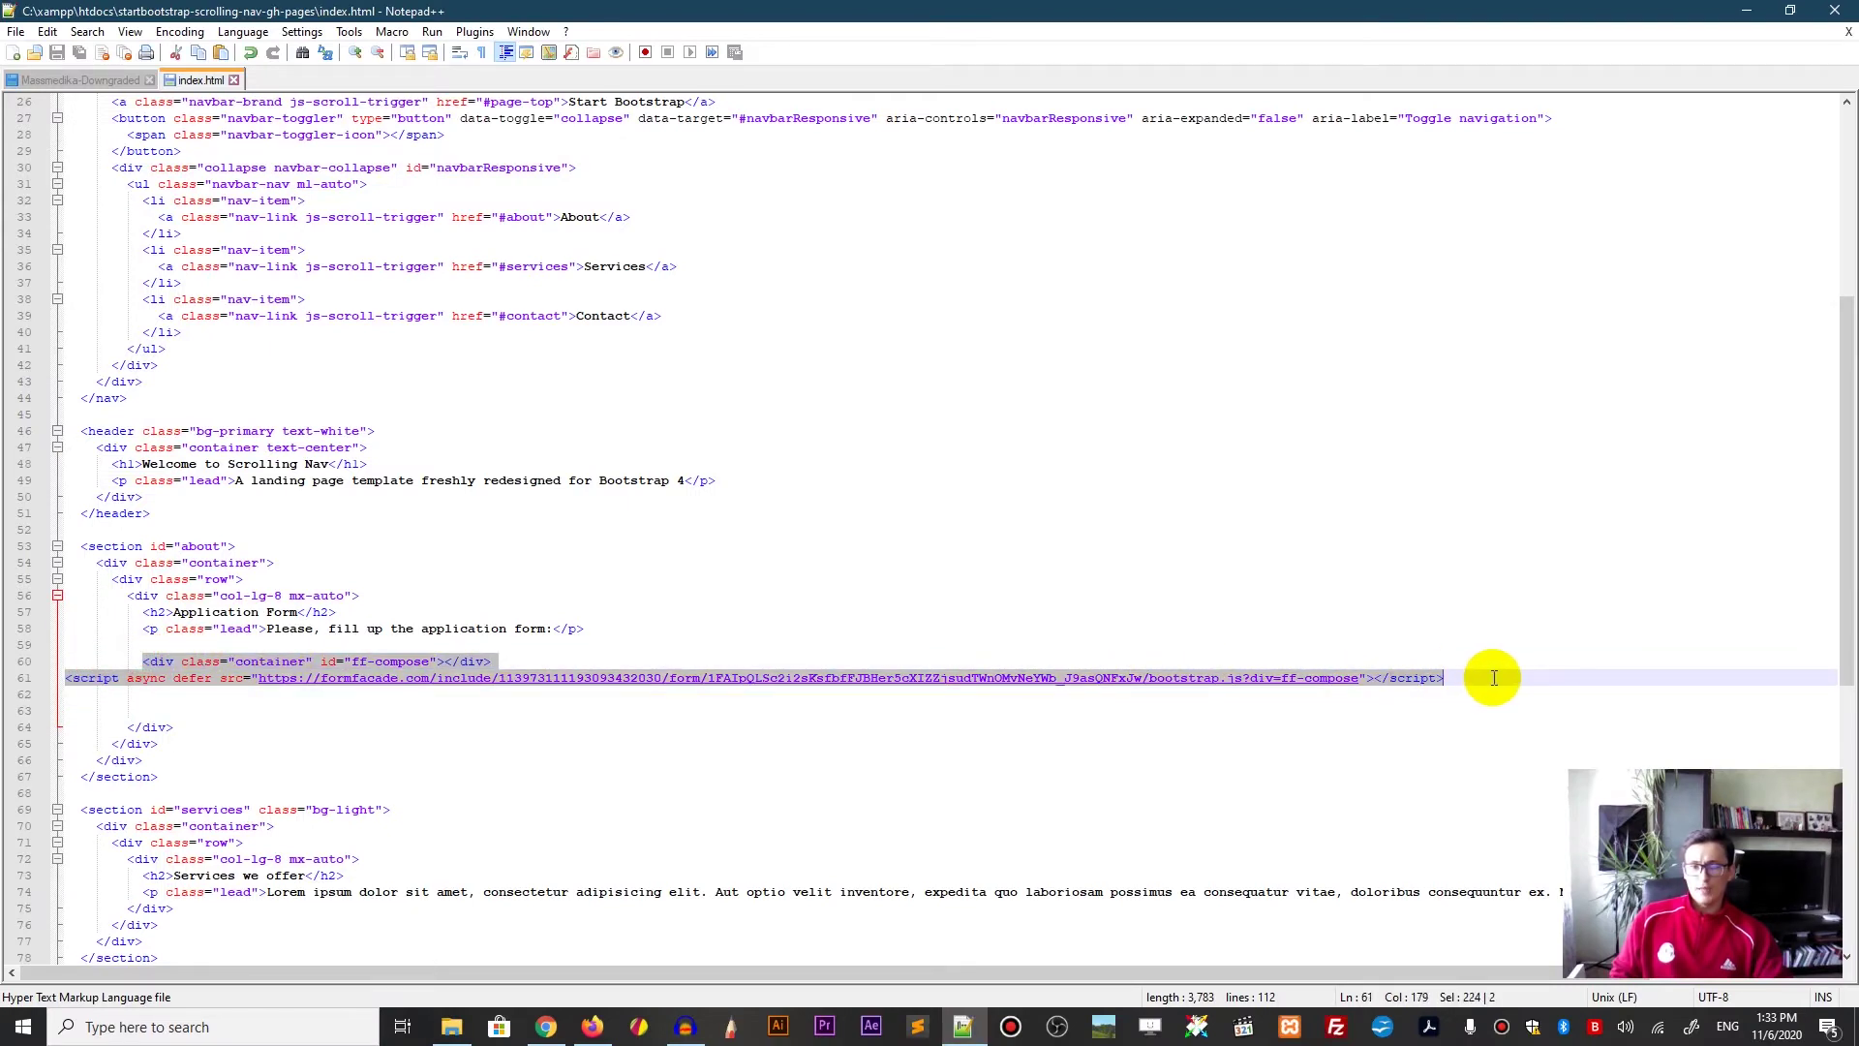
key("ctrl+v")
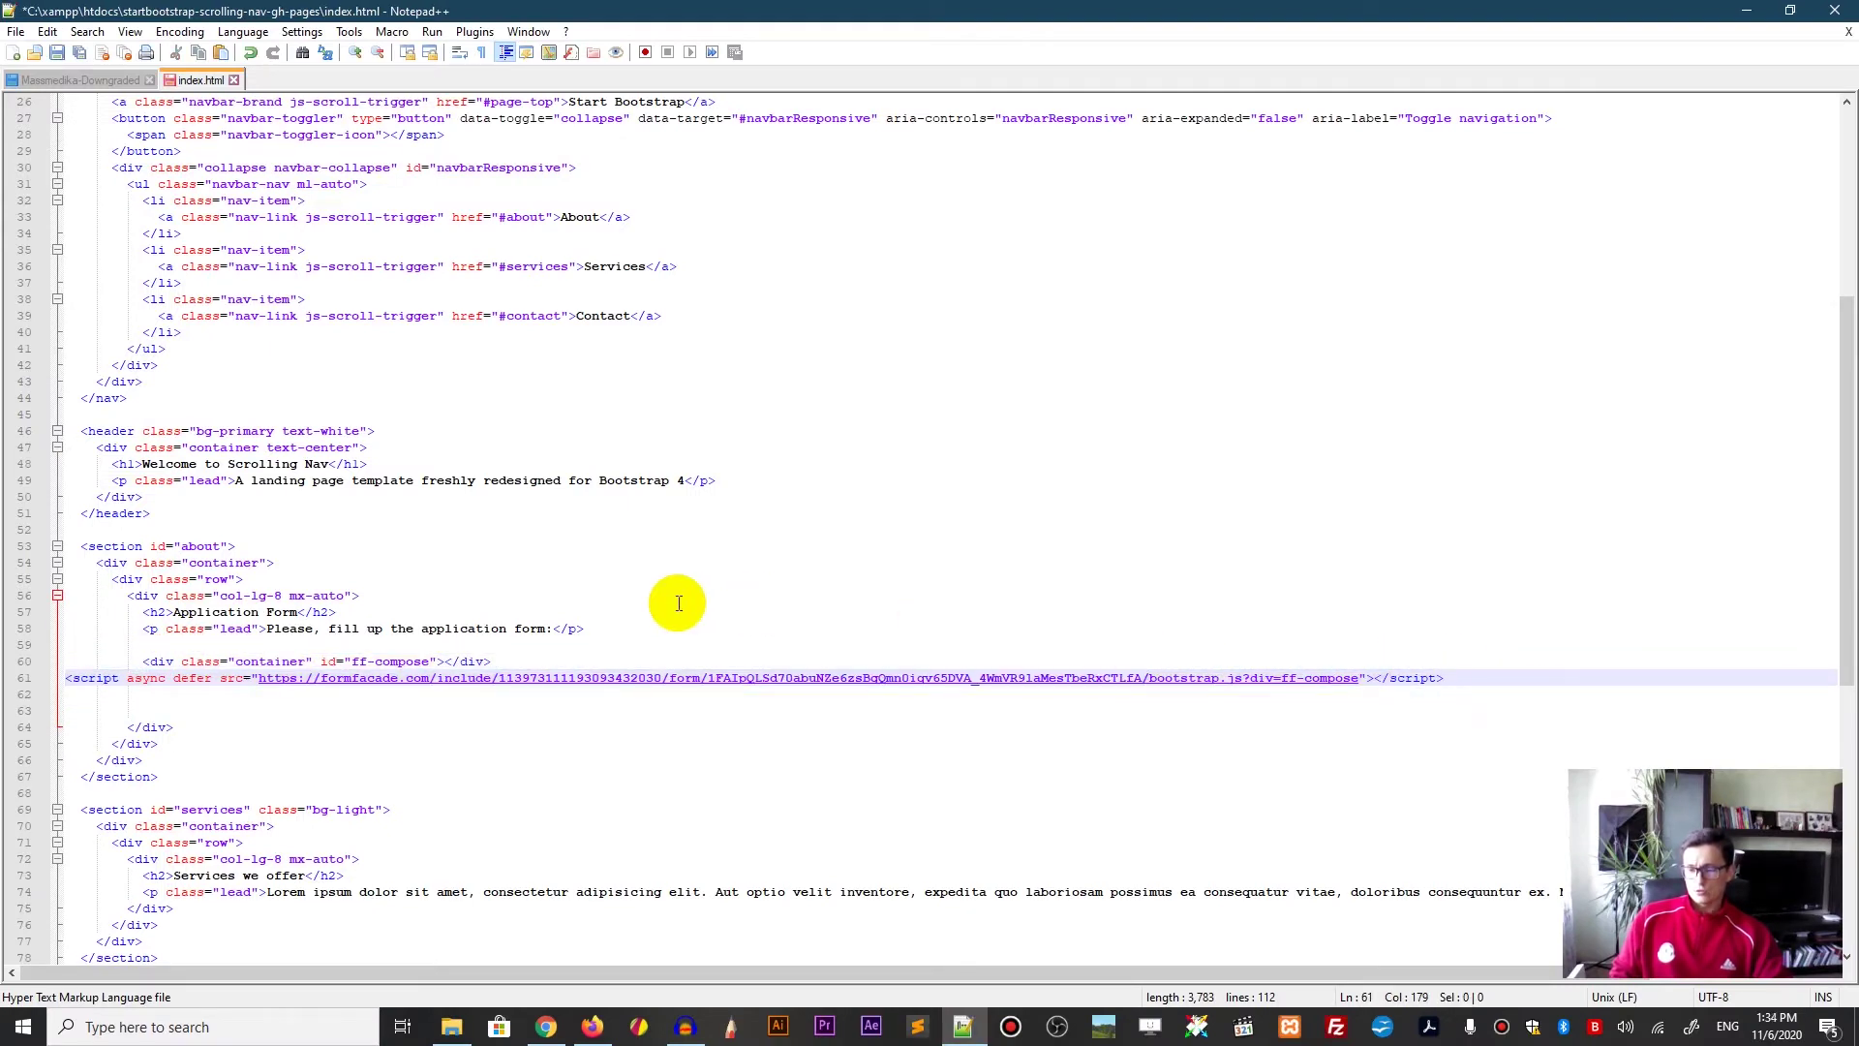
left_click(1747, 11)
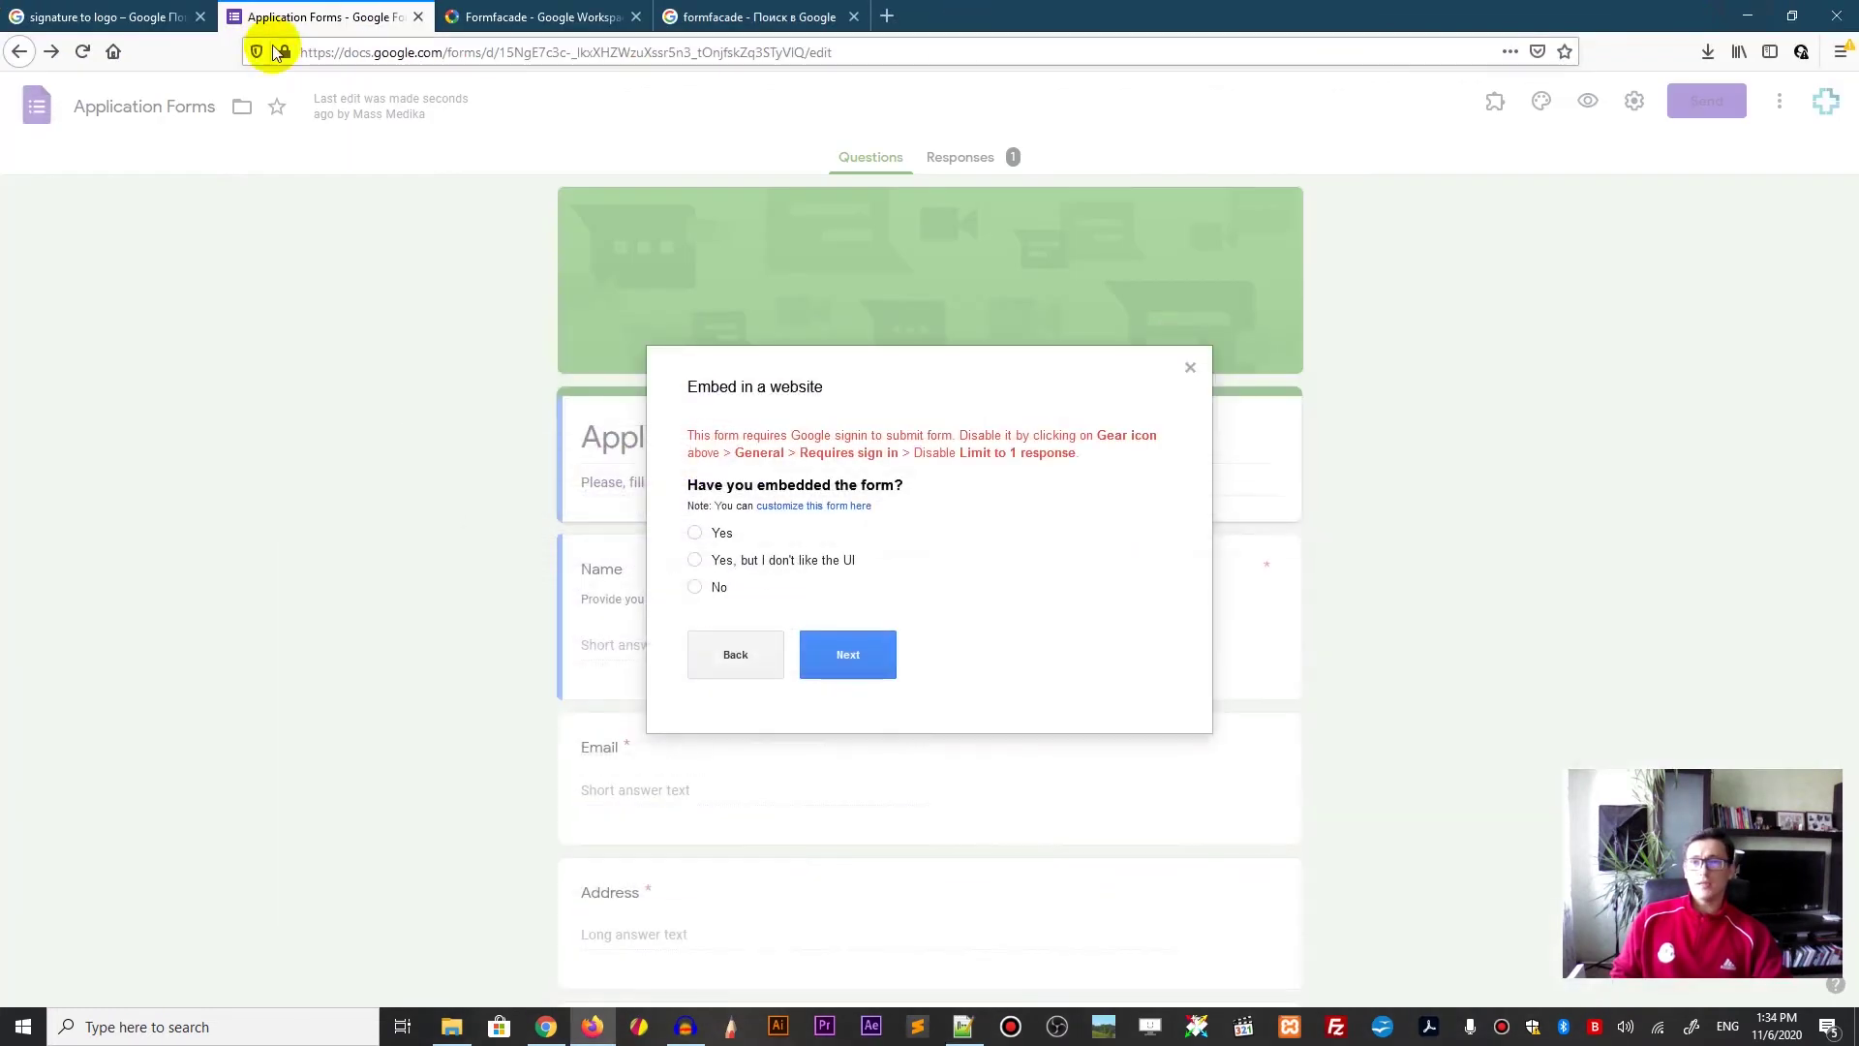
left_click(544, 1025)
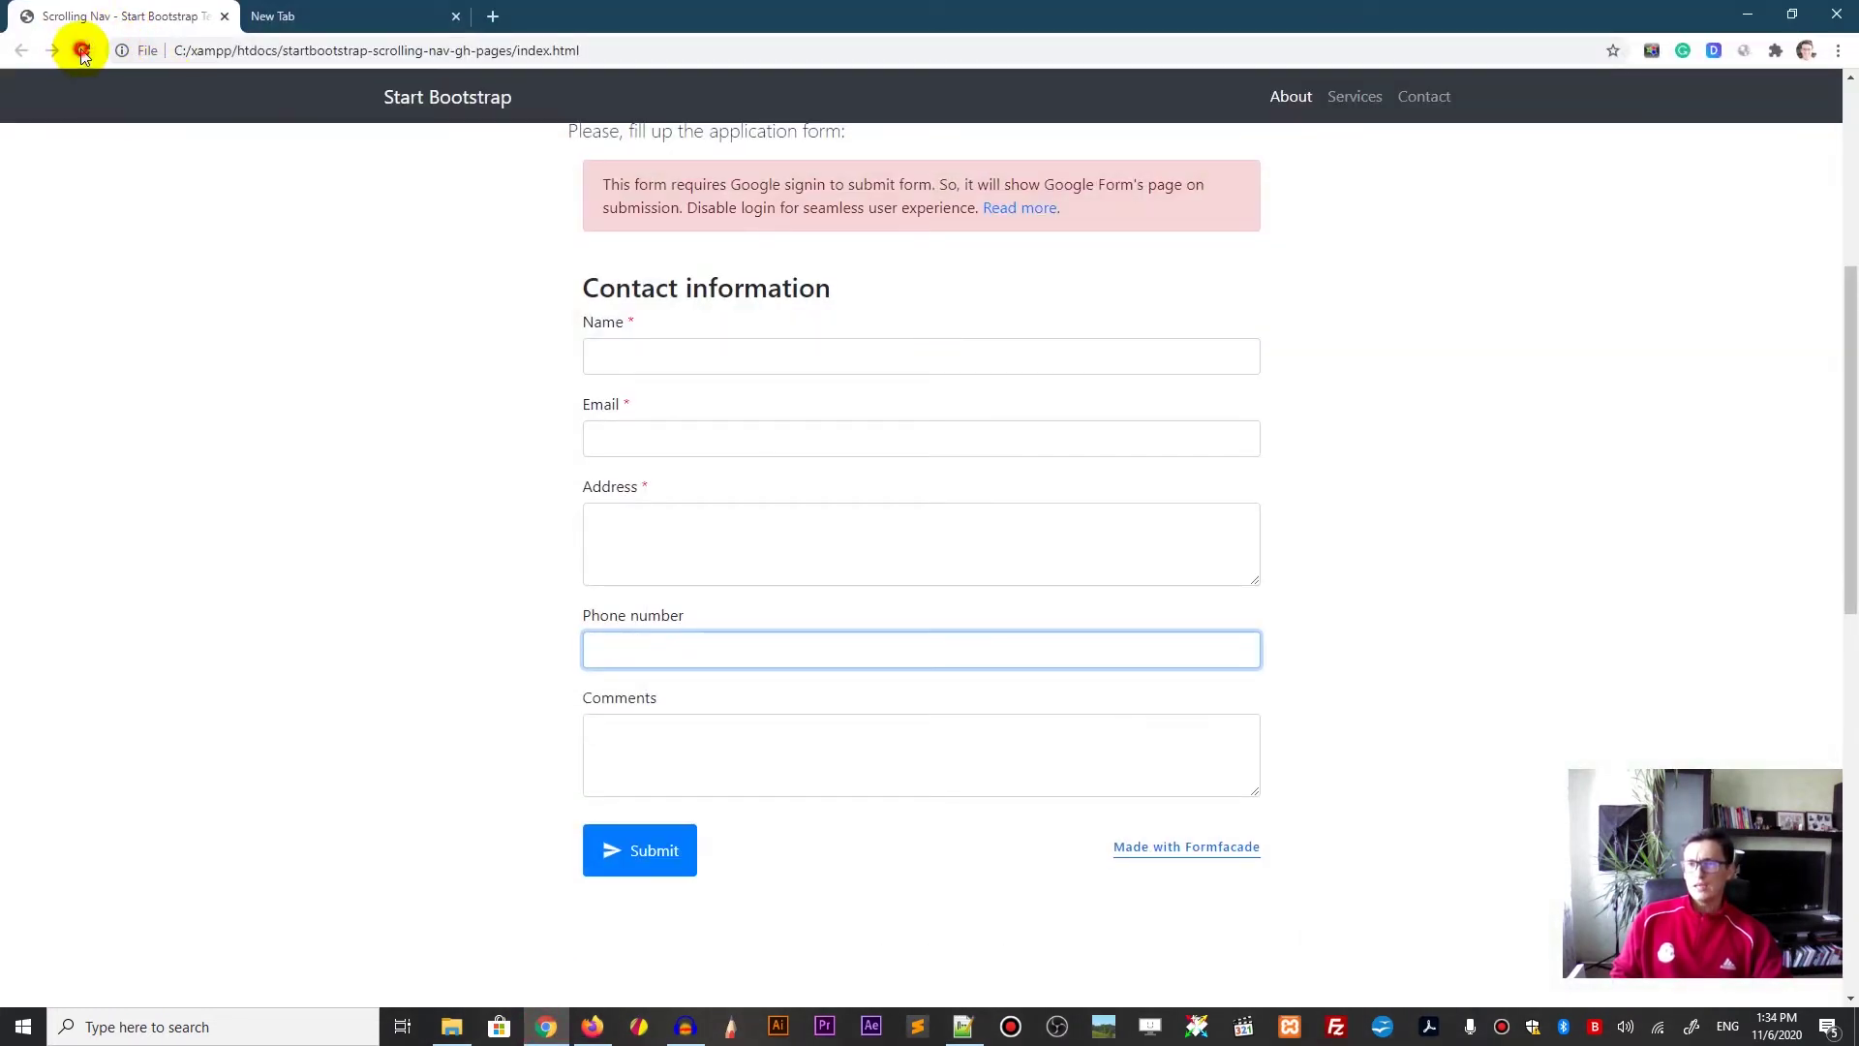
Step: Reload the site and fill name, email and phone from autofill, typing in the address
left_click(82, 50)
left_click(621, 419)
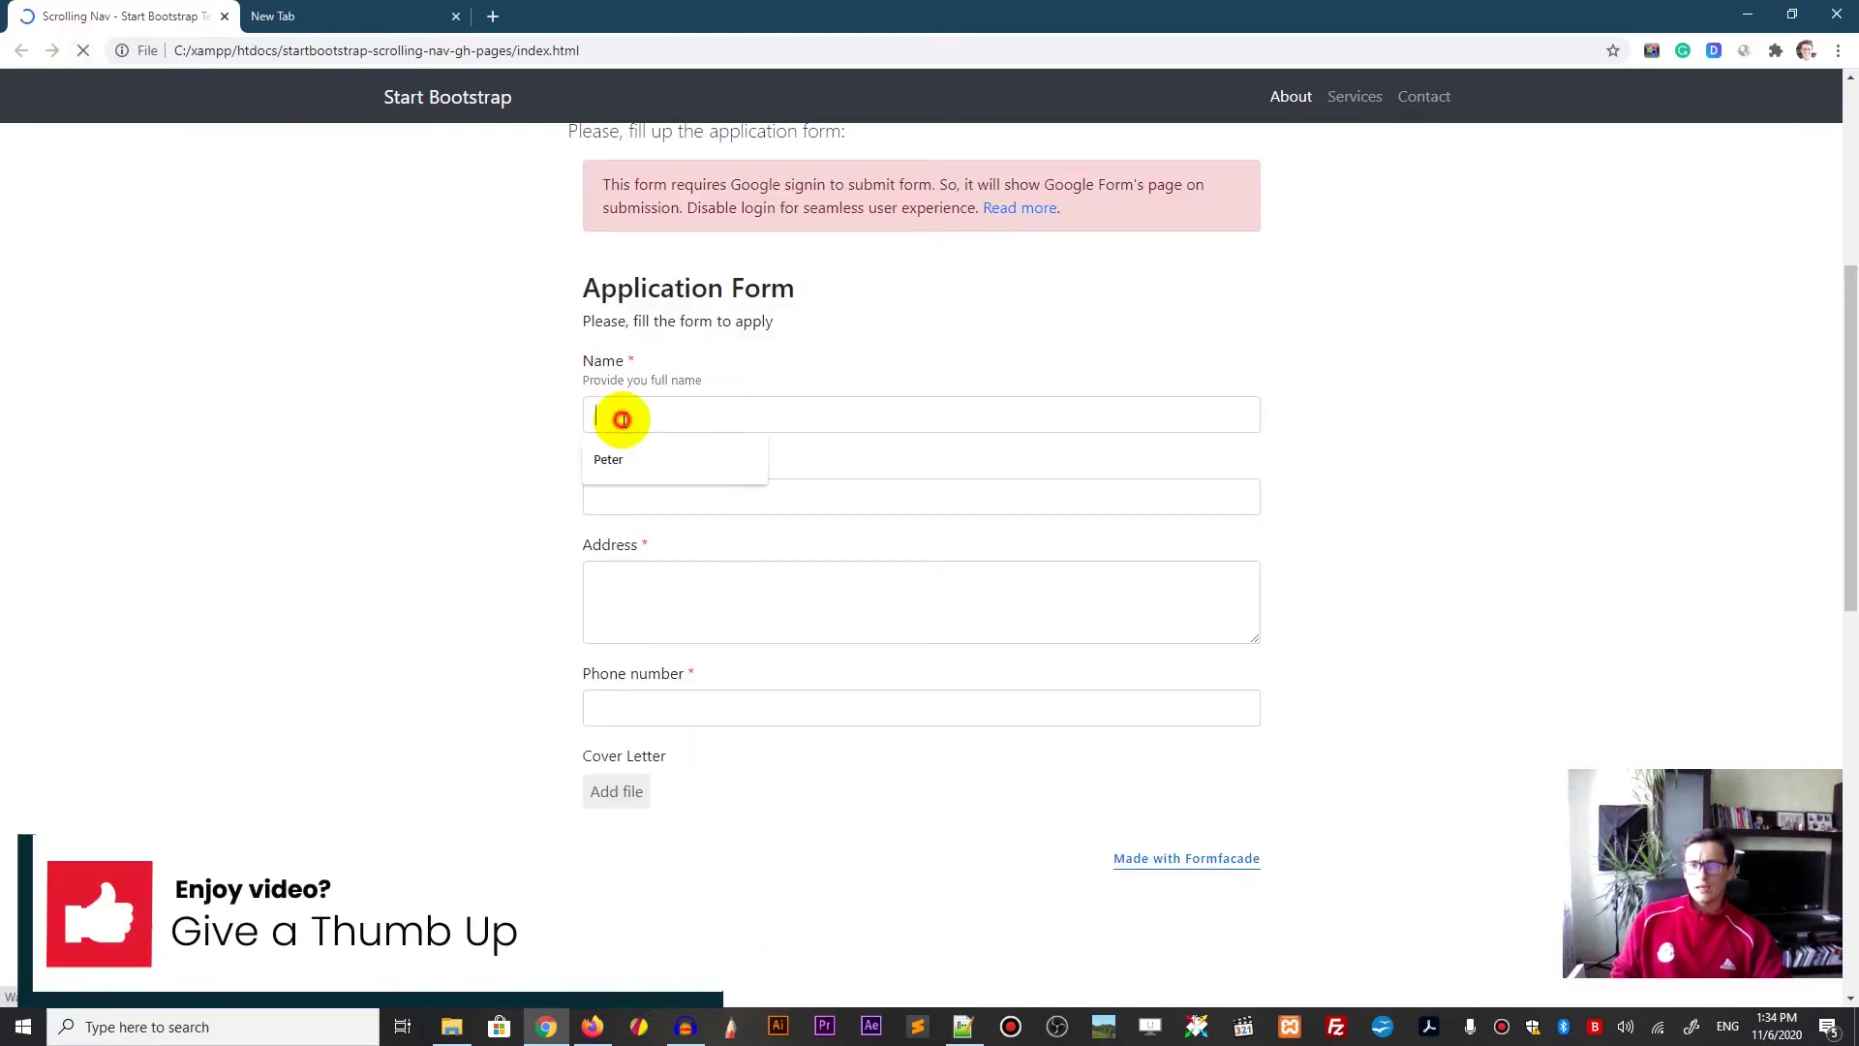
left_click(640, 403)
left_click(635, 532)
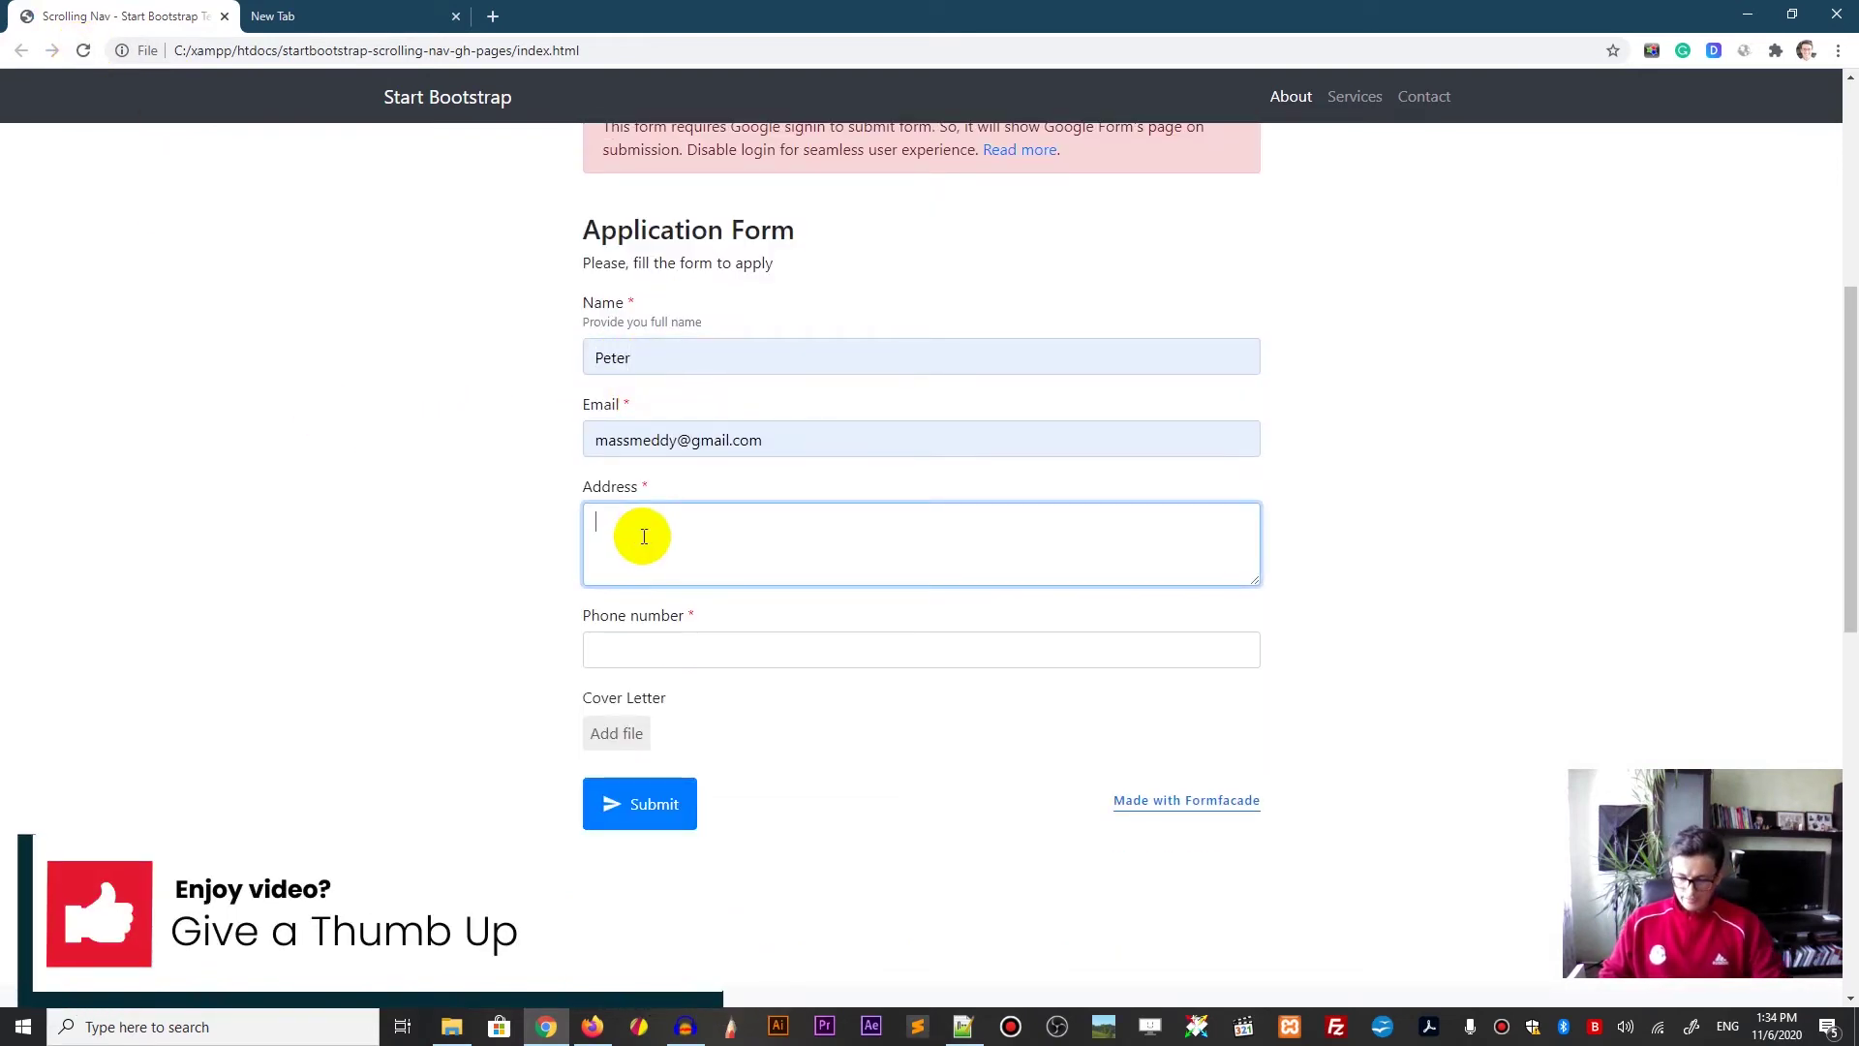
type("Dnipro")
left_click(622, 647)
left_click(610, 696)
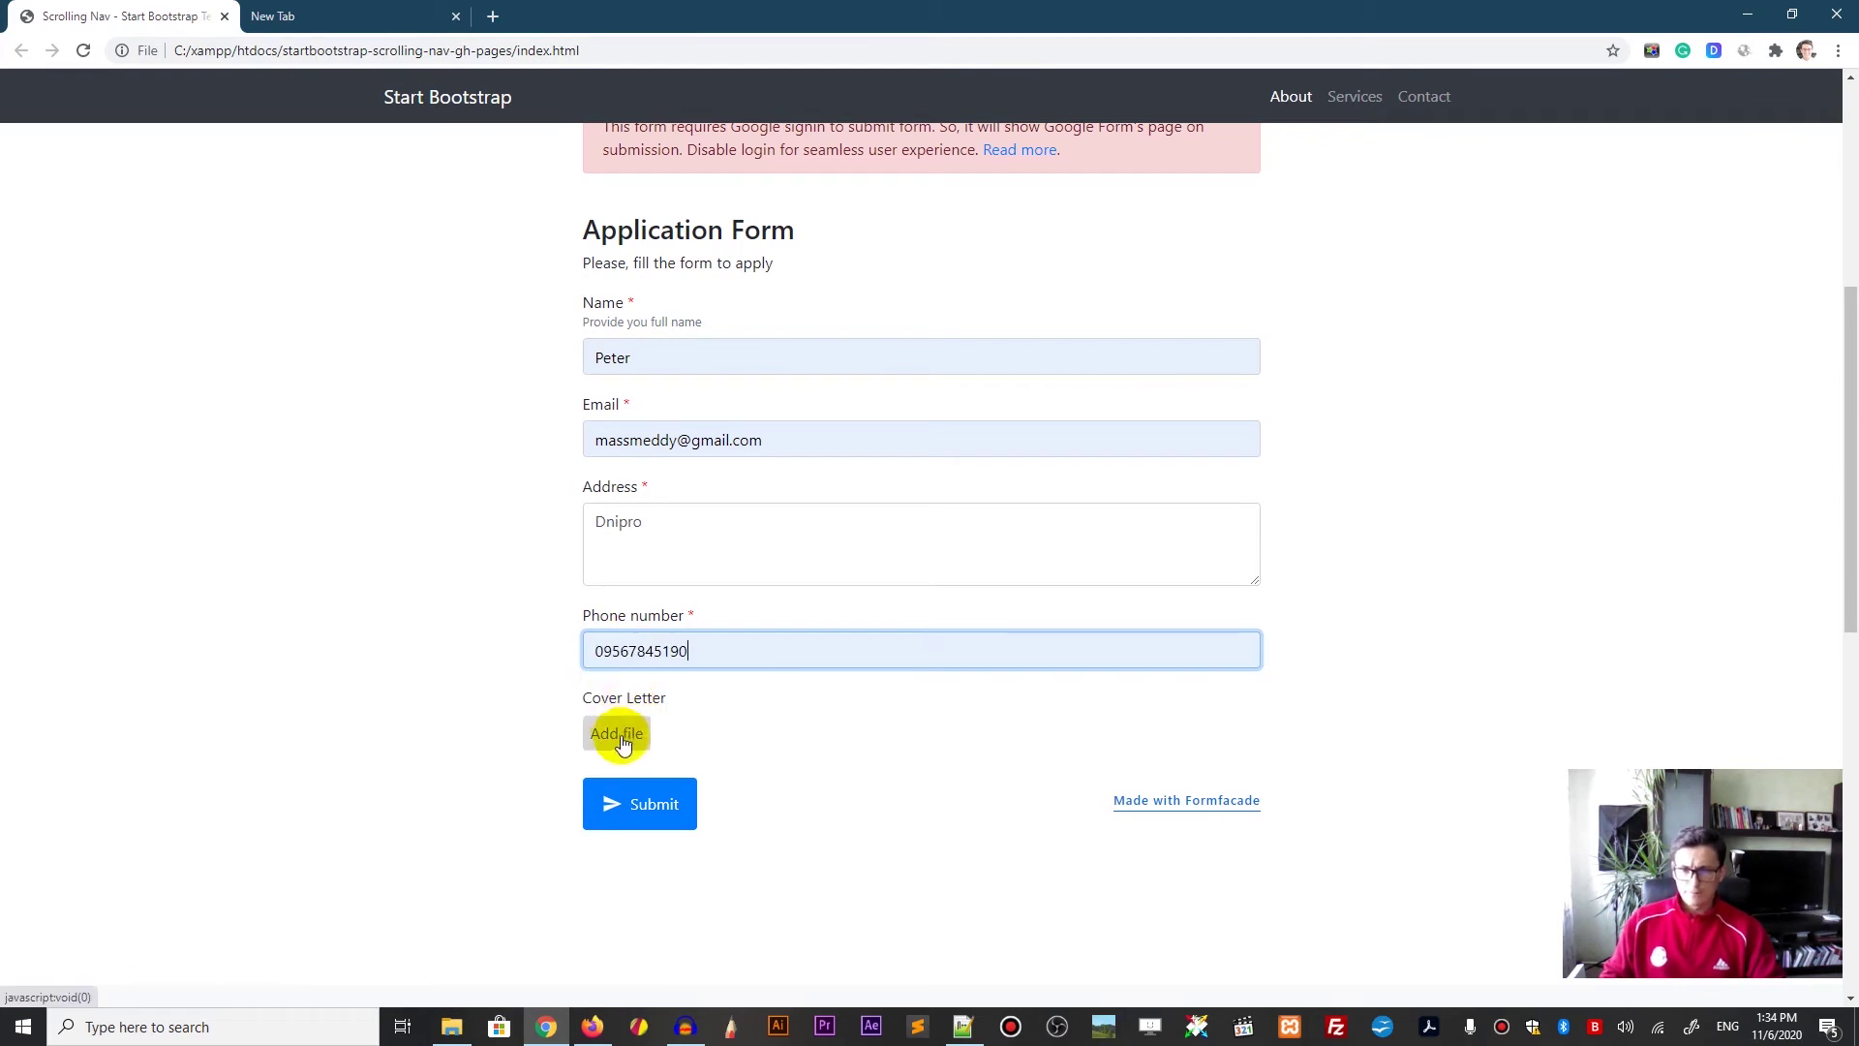
Step: Attach Fur-Effect-Furry-Lettering-Tutorial-Illustrator.jpg as the cover letter and submit the form
left_click(622, 743)
left_click(1075, 526)
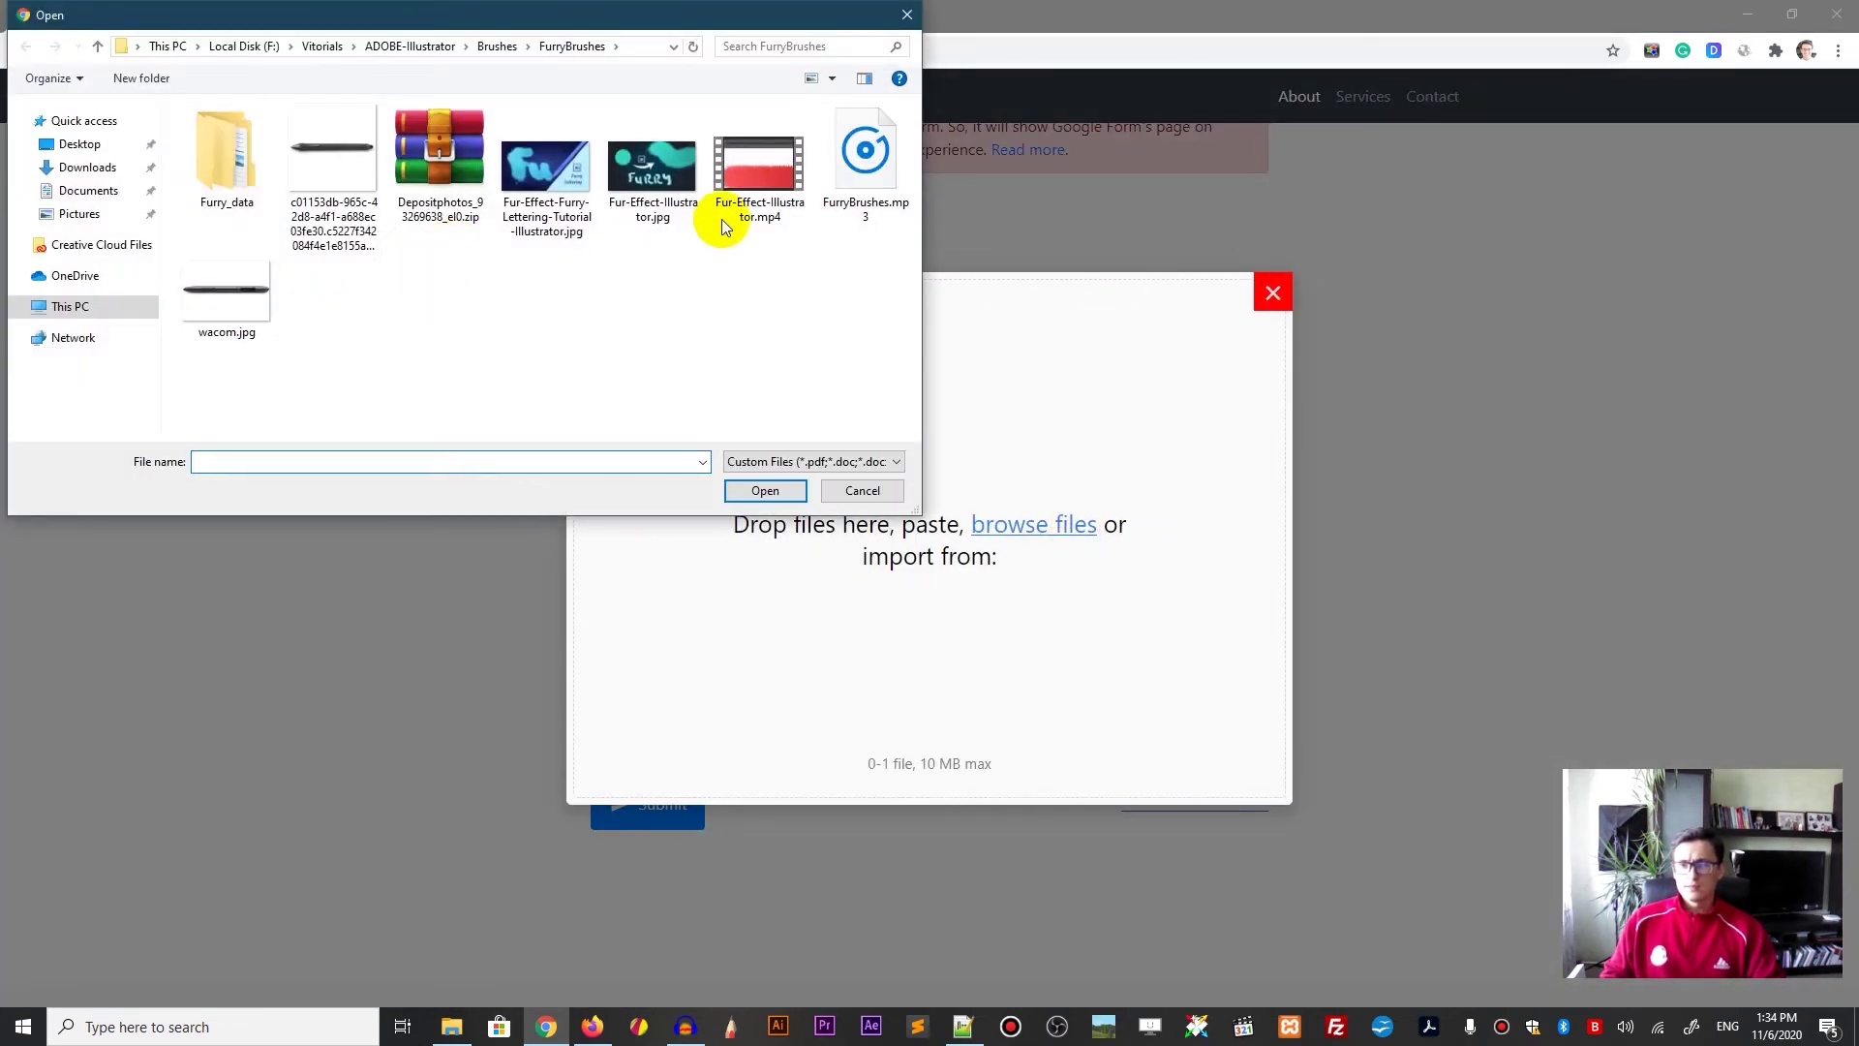
left_click(556, 184)
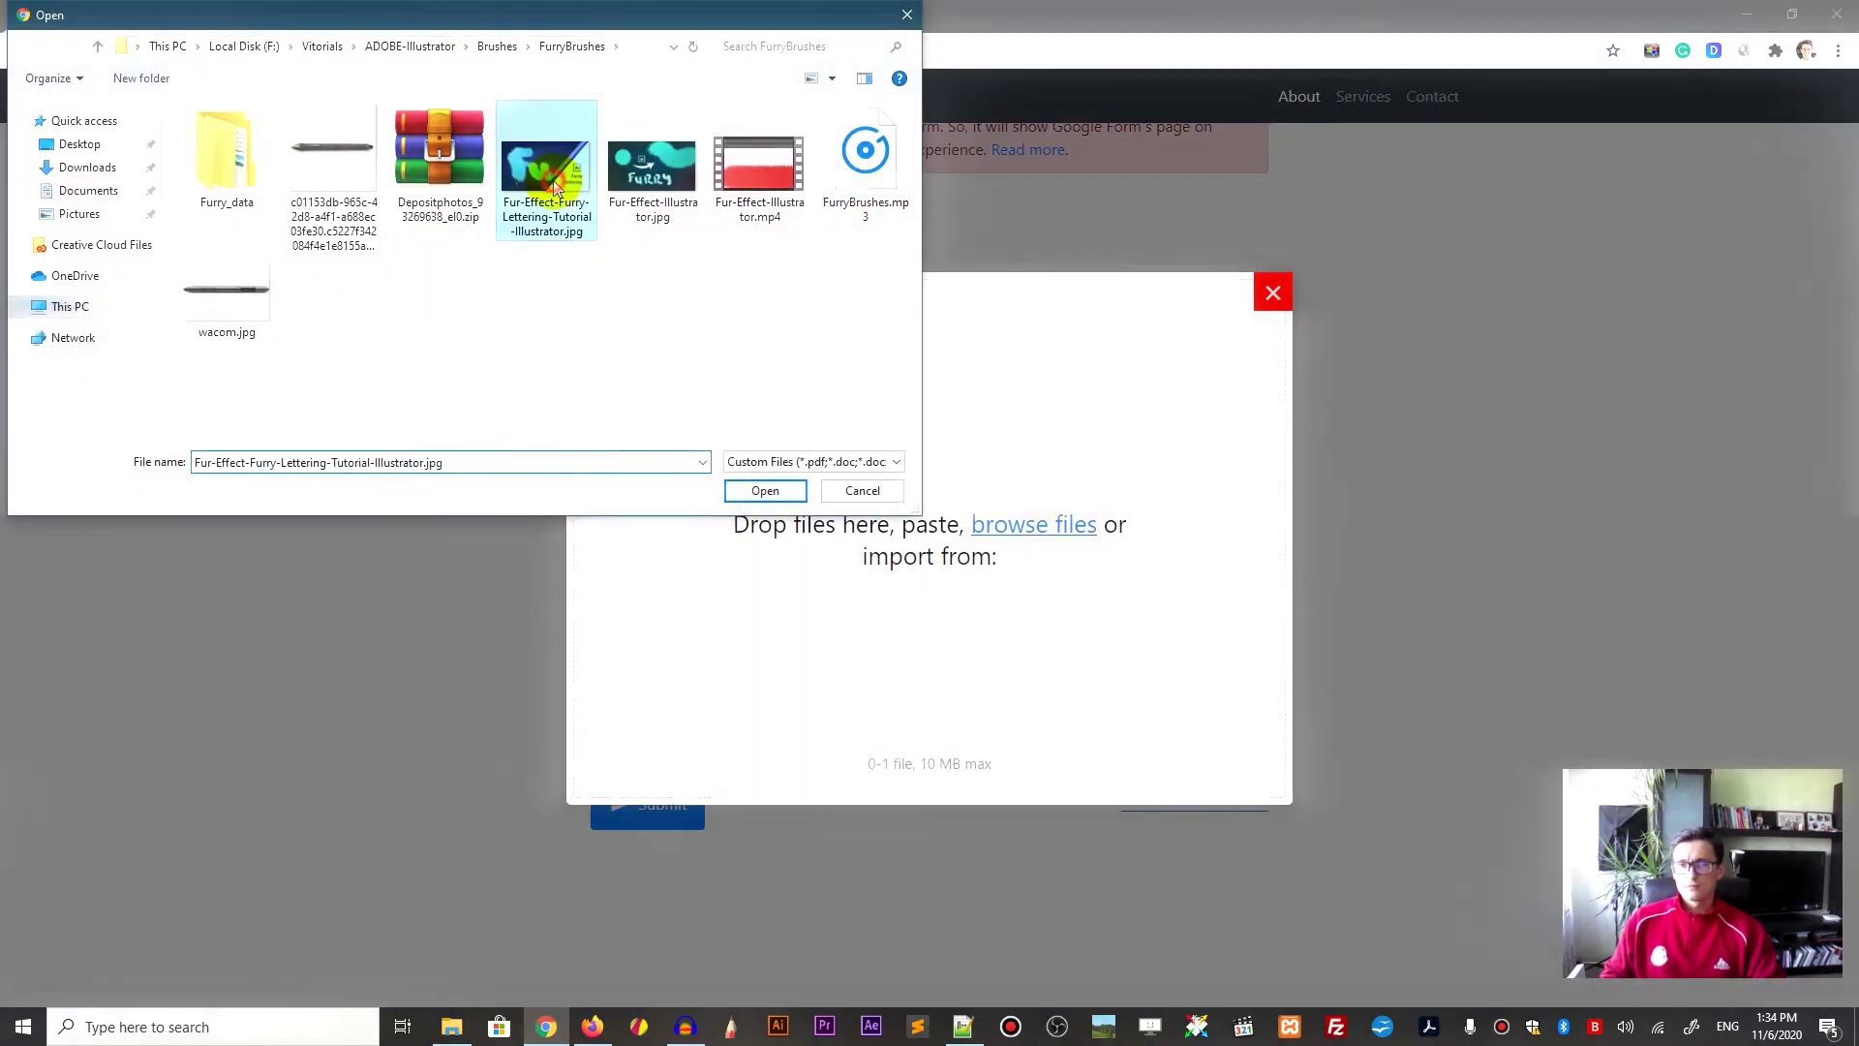
double_click(556, 184)
left_click(1272, 293)
left_click(651, 808)
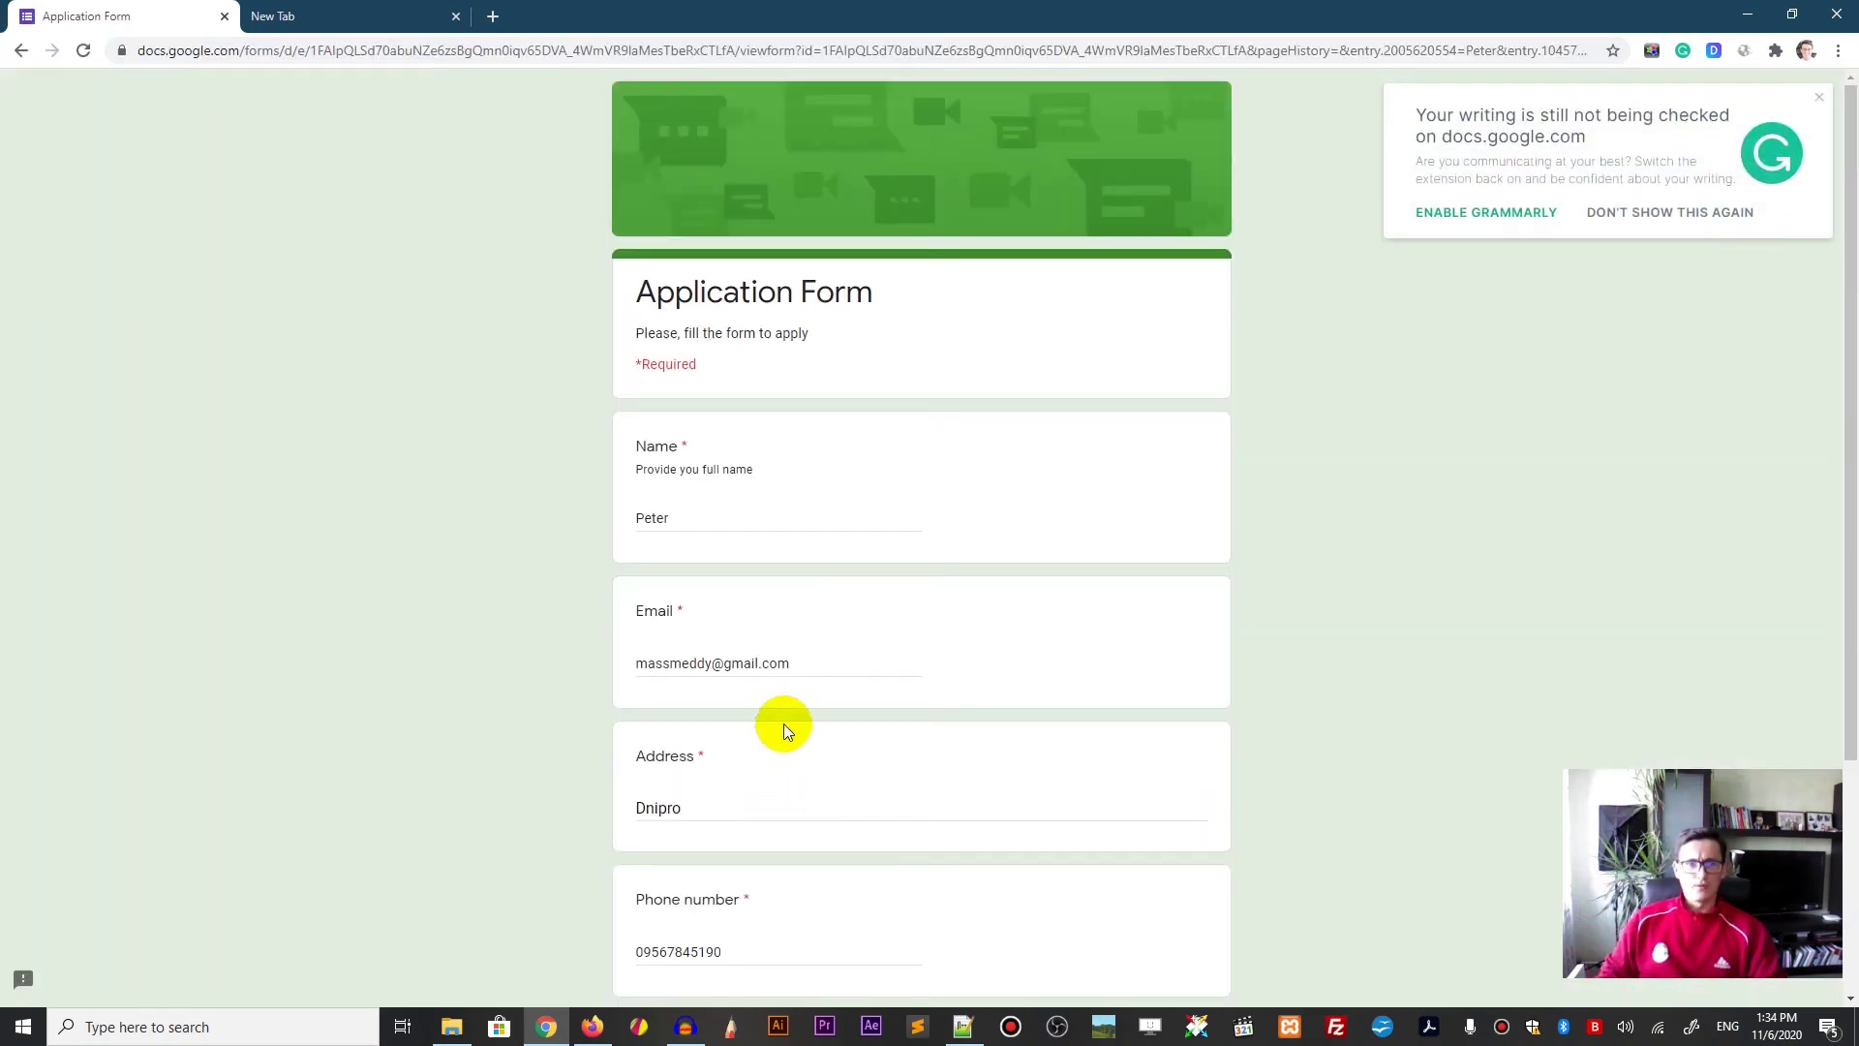
Step: Submit the prefilled test application on the Google Forms page
scroll(1001, 534, "down", 3)
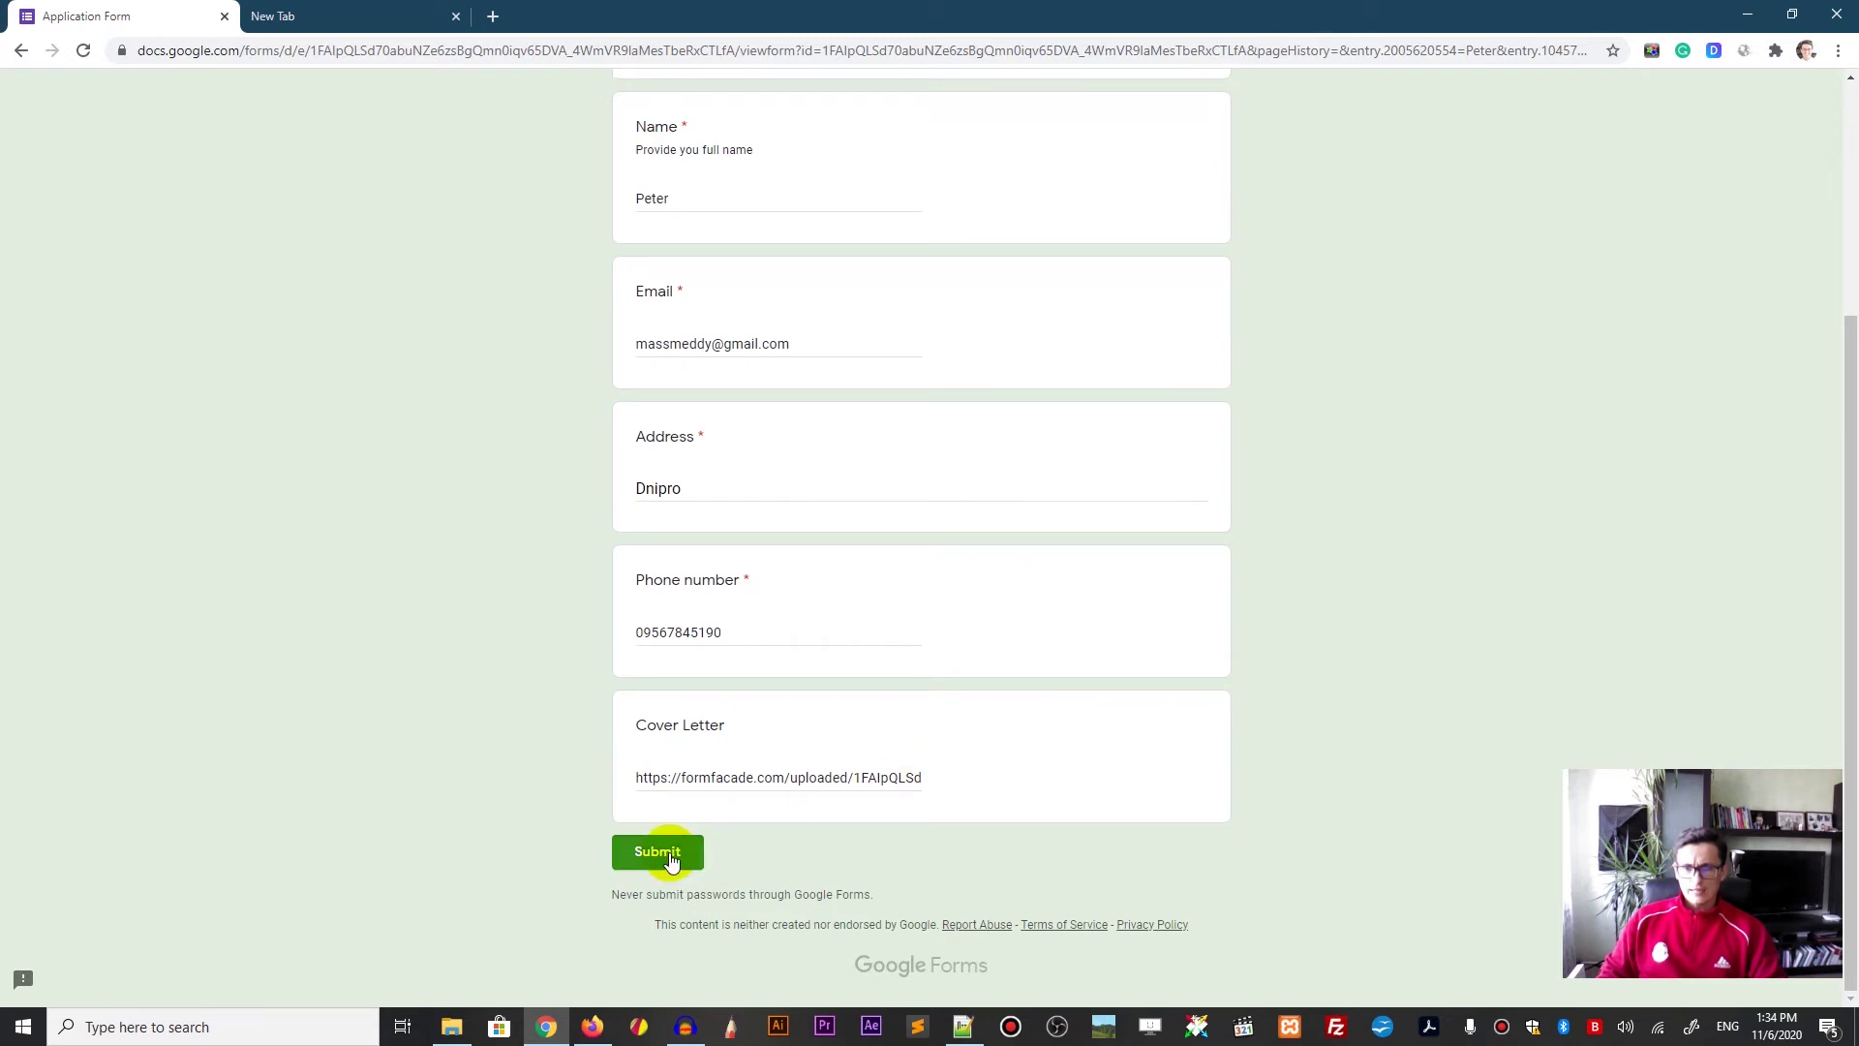
scroll(859, 175, "up", 3)
scroll(875, 706, "down", 3)
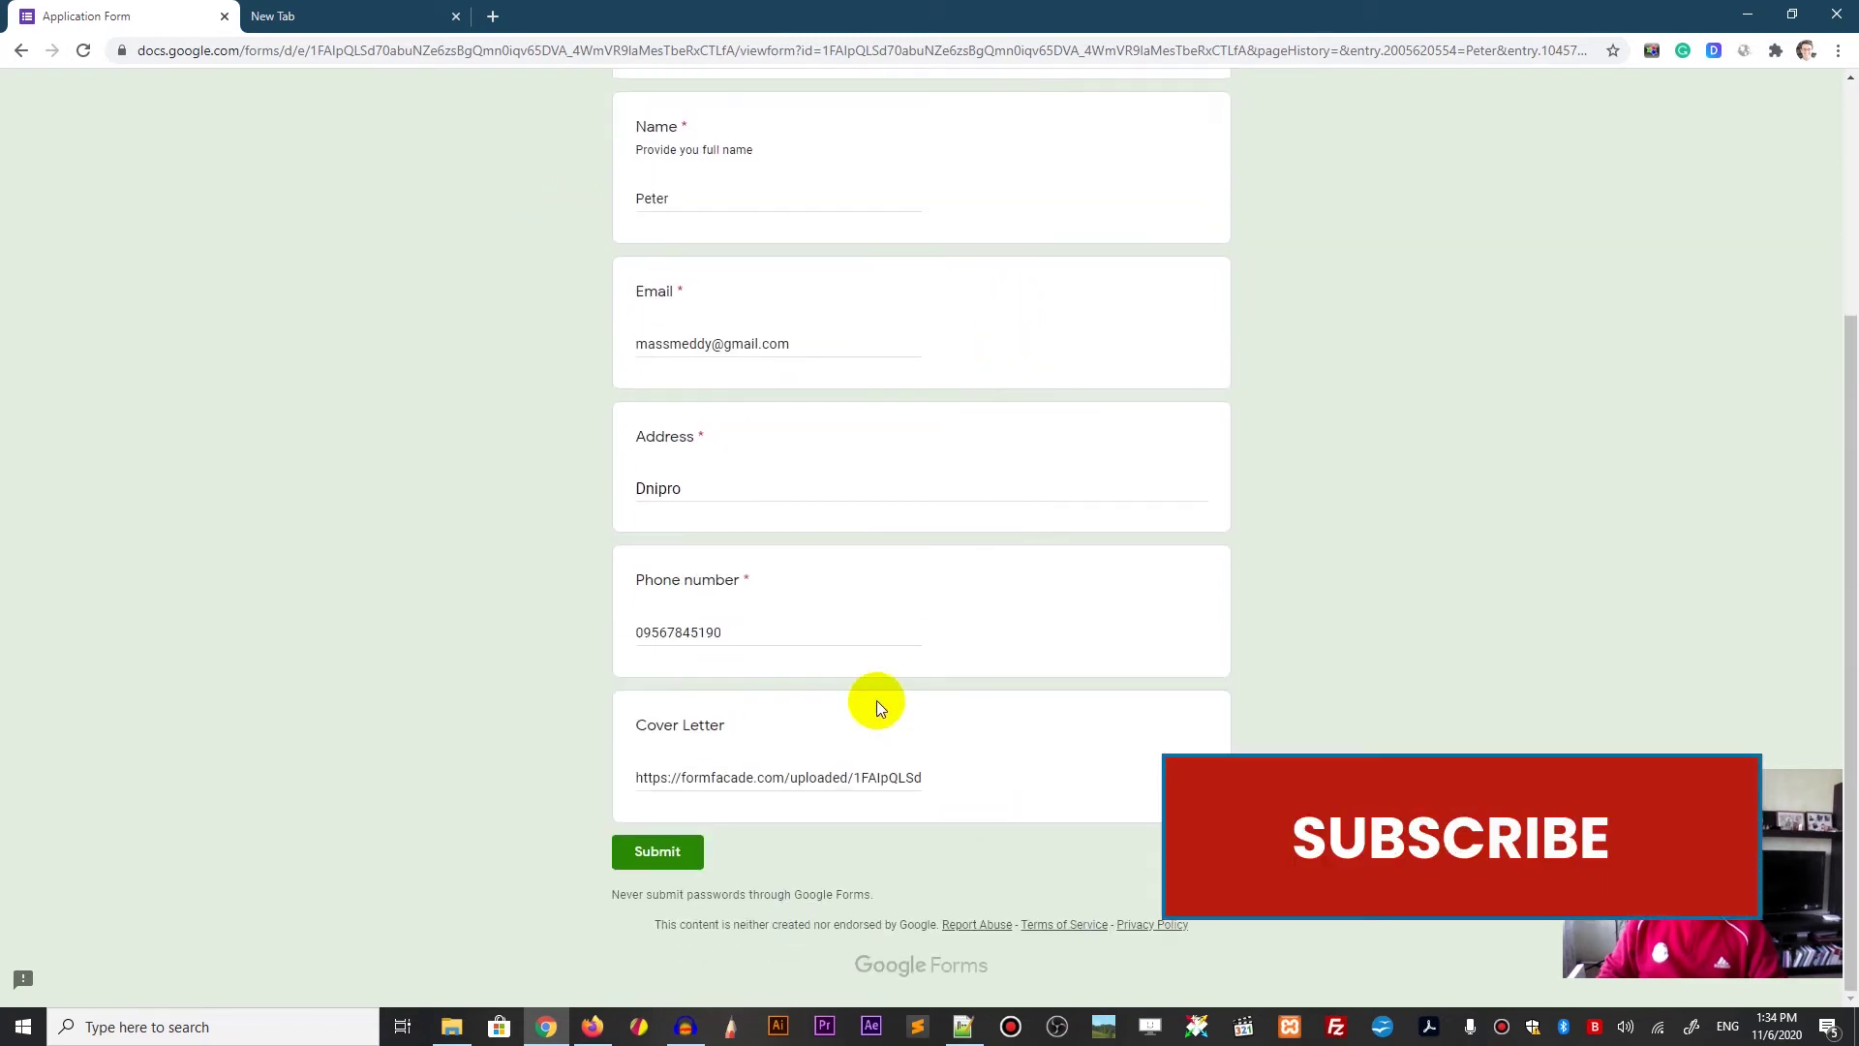
left_click(663, 858)
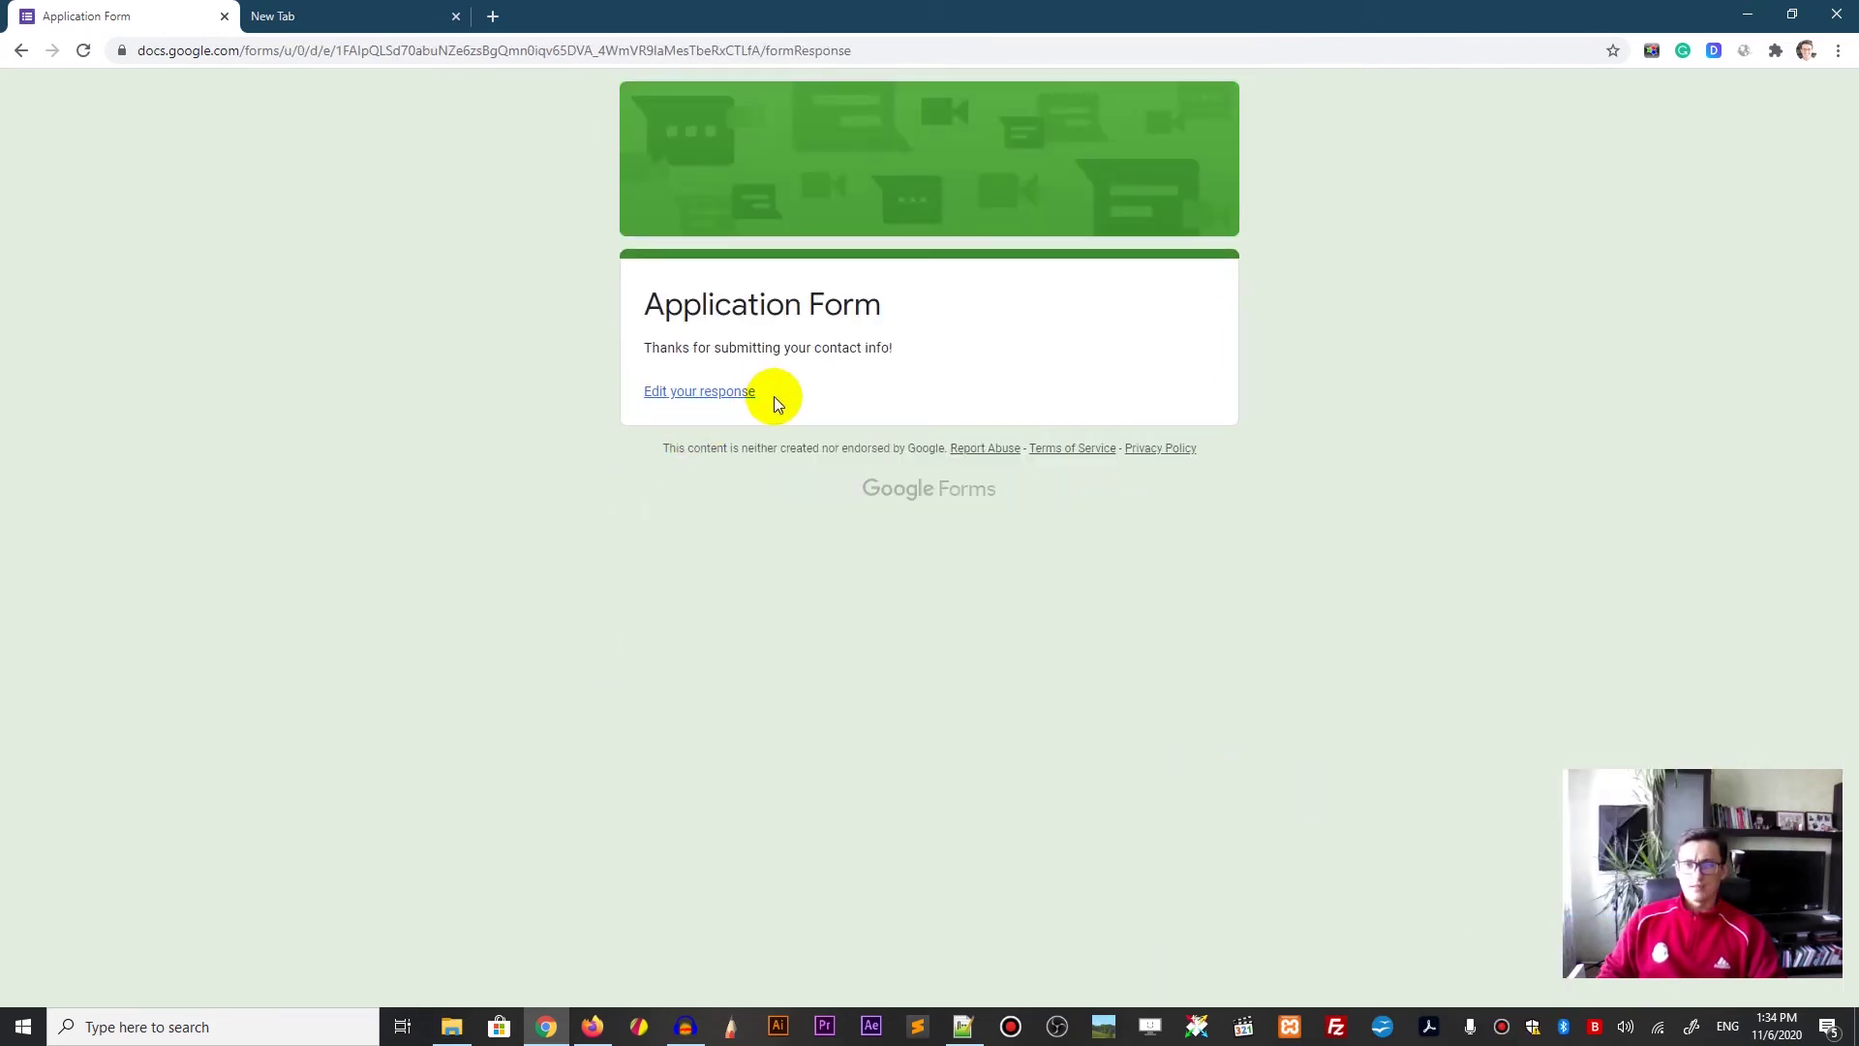
Step: Reload the response page to see 'You've already responded', then go to docs.google.com/forms/
left_click(324, 15)
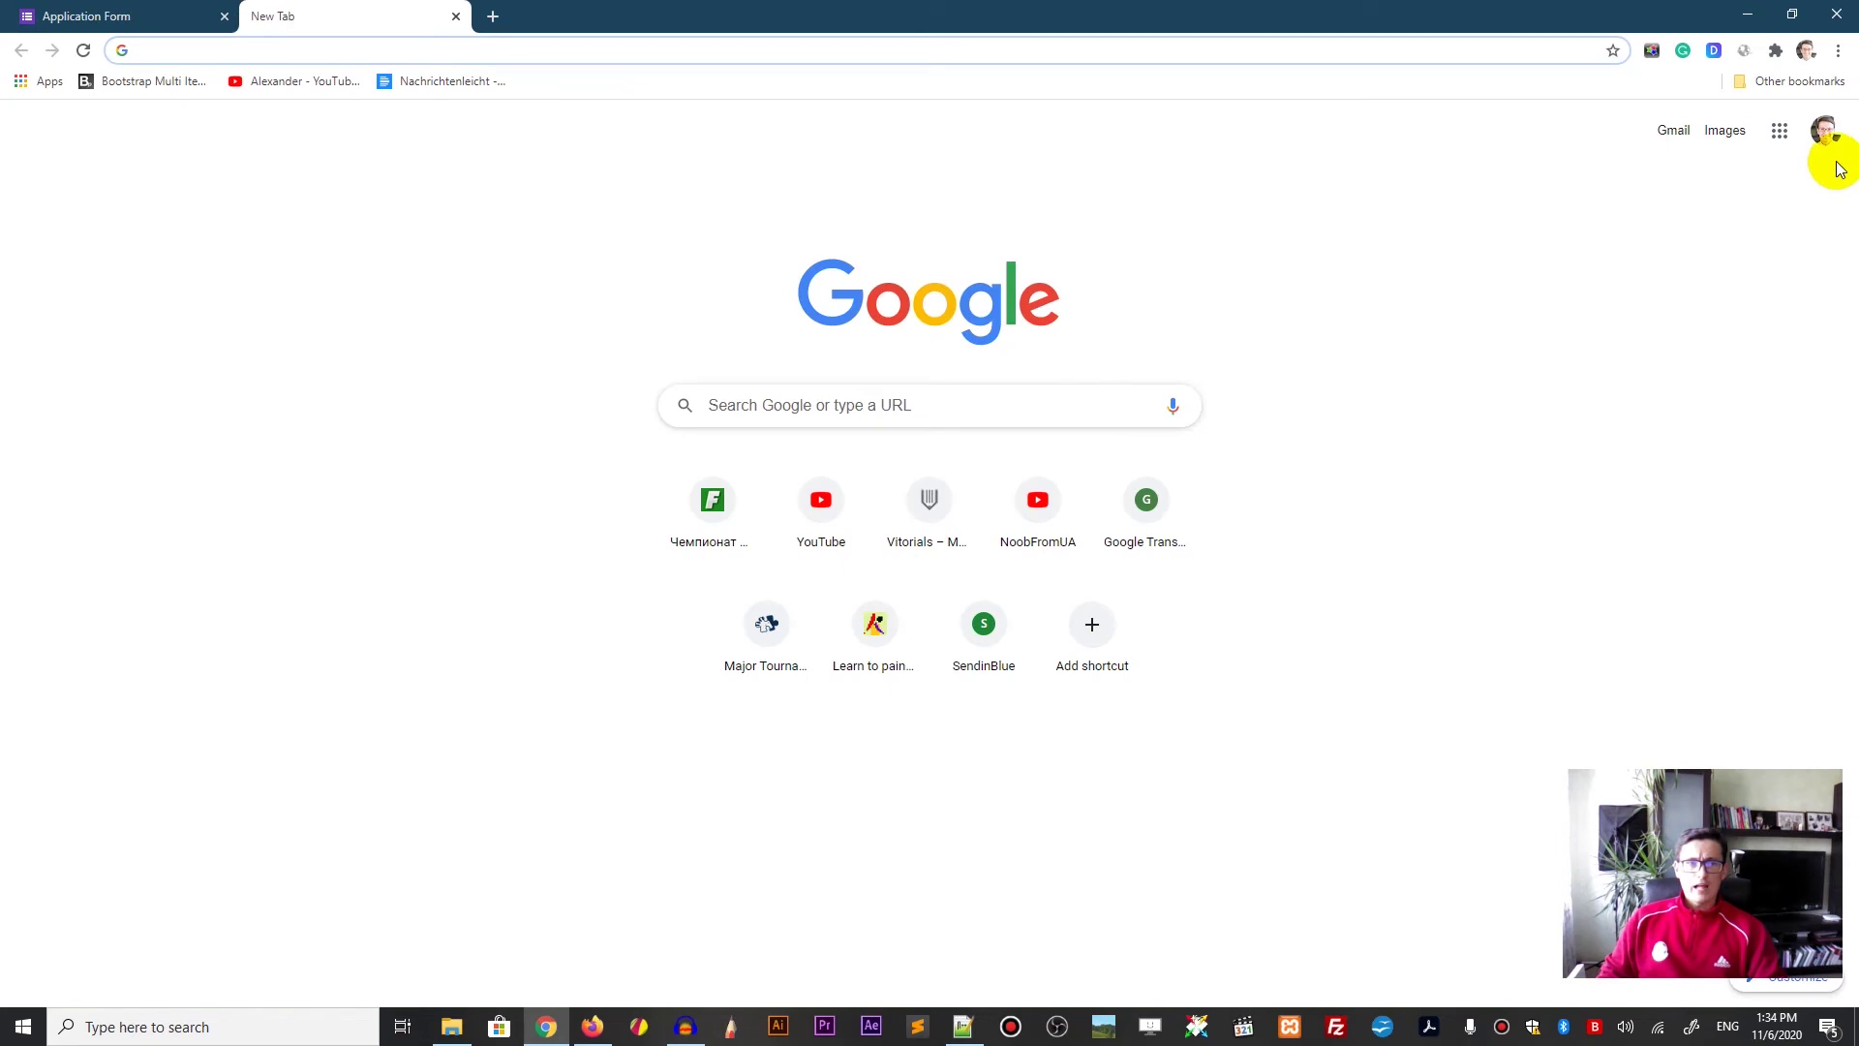
left_click(84, 14)
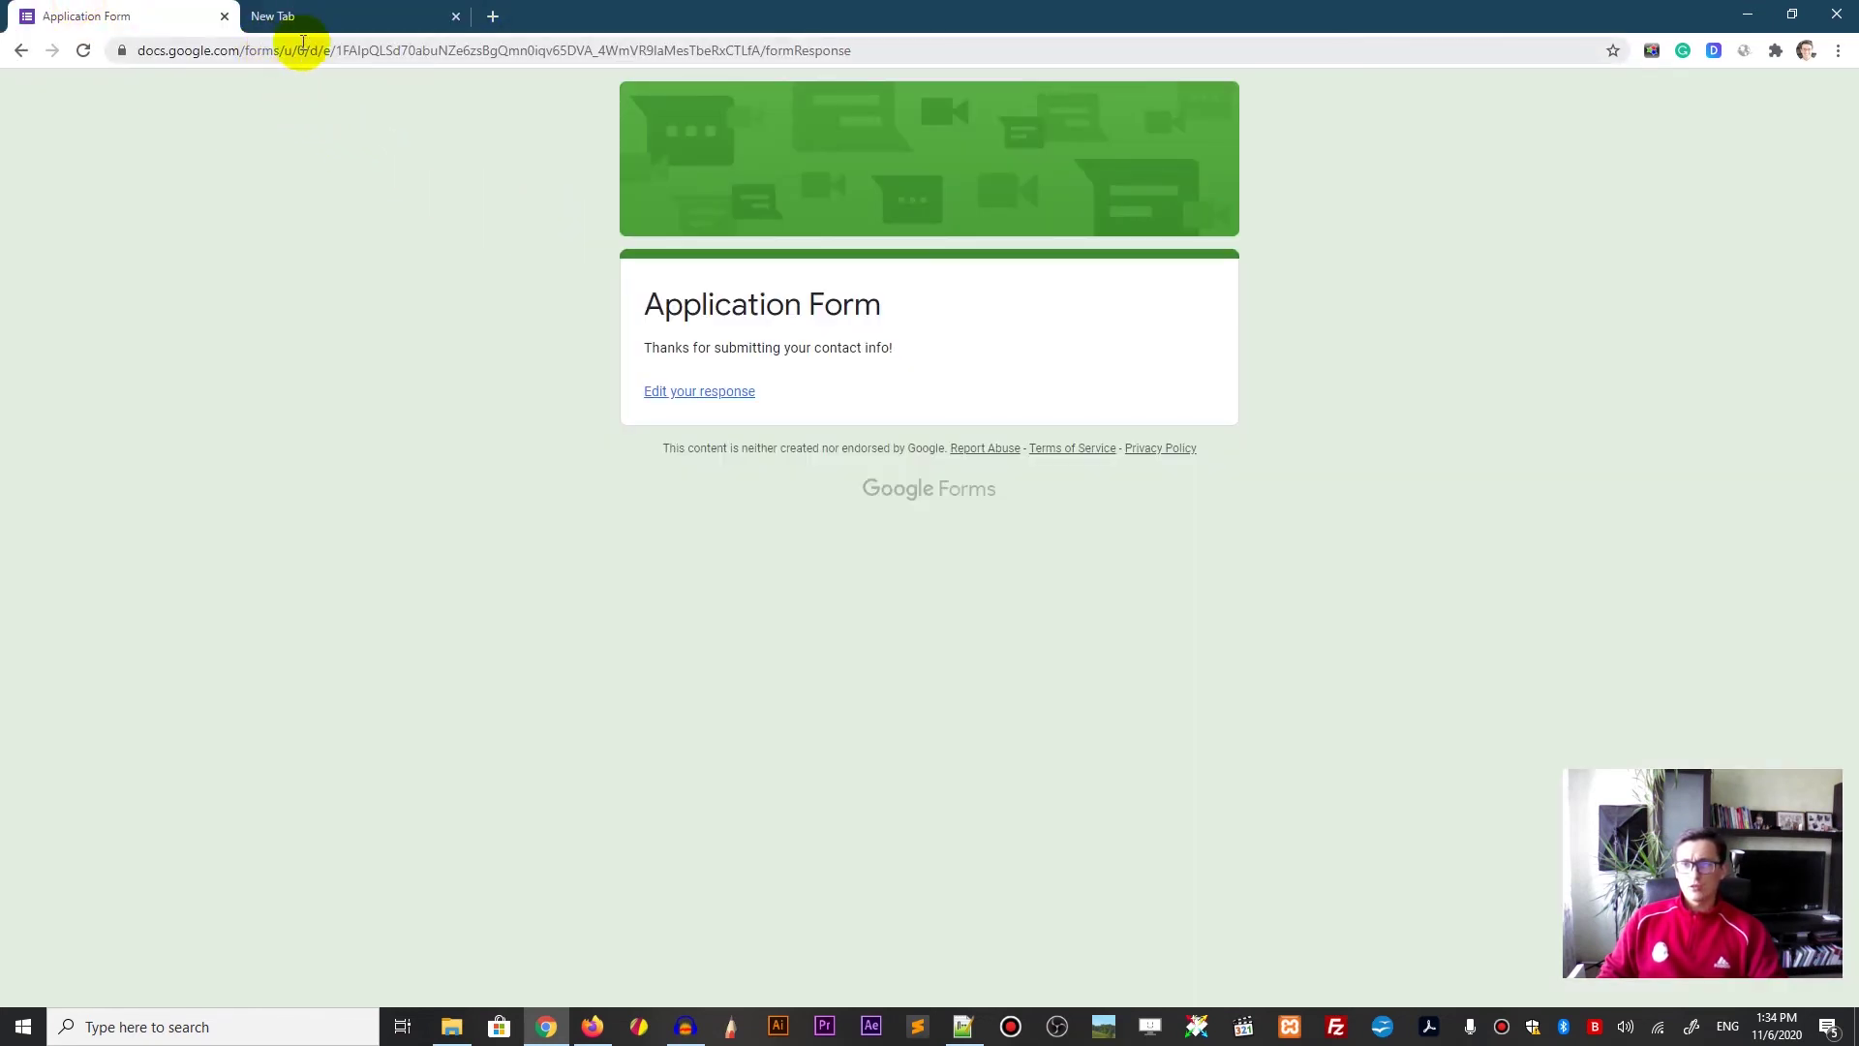
left_click_drag(288, 51, 948, 56)
key("Return")
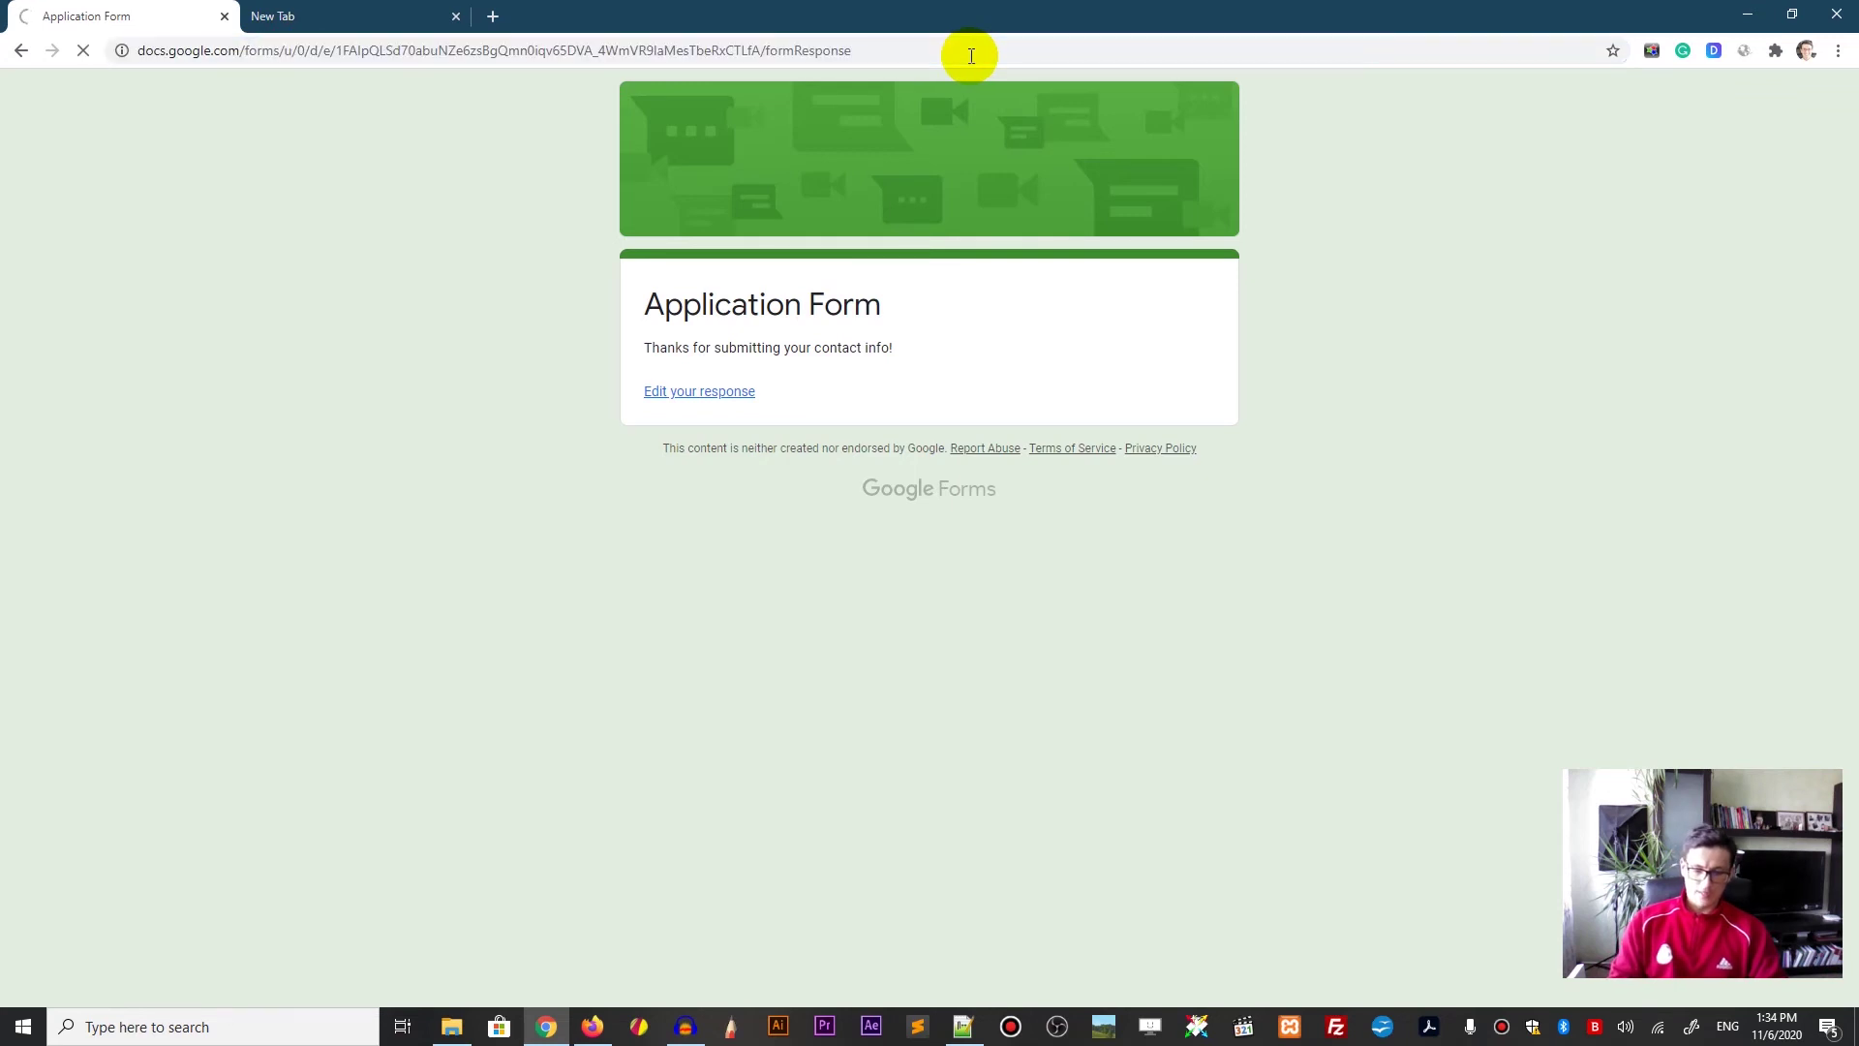
left_click_drag(289, 50, 879, 60)
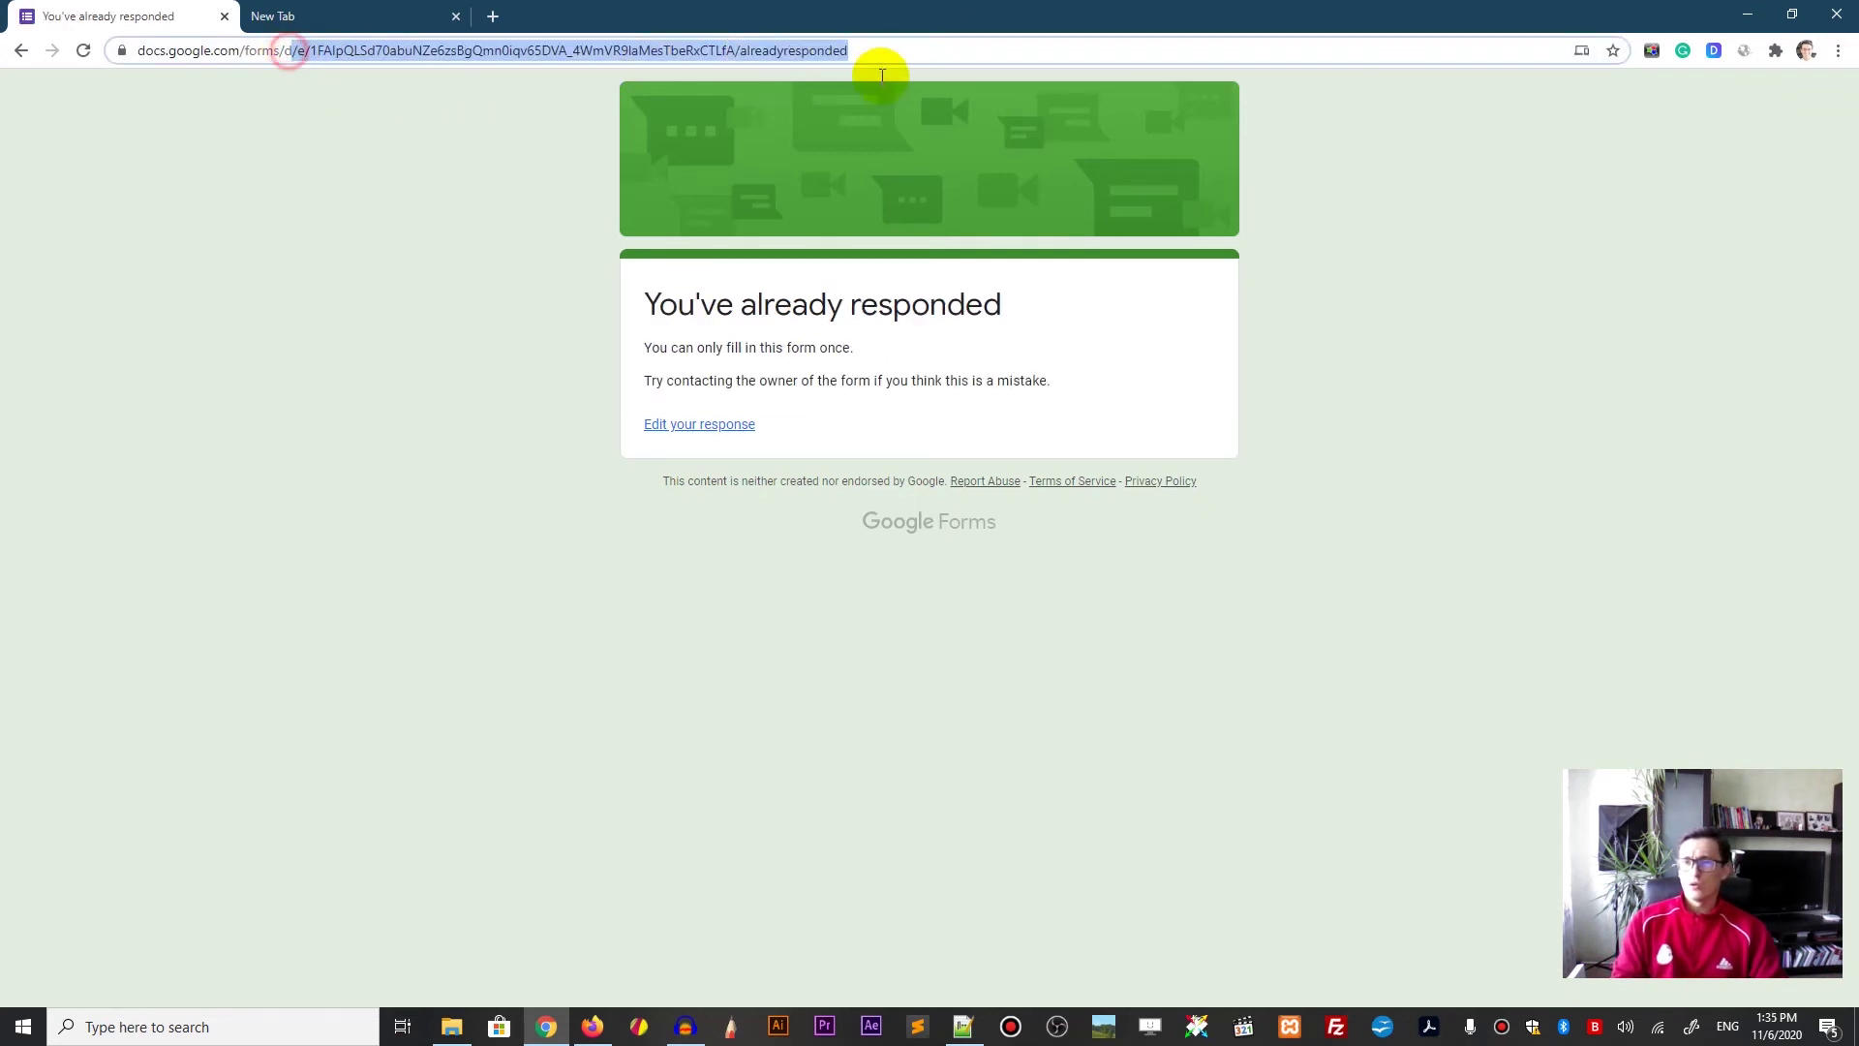
key("BackSpace")
key("Return")
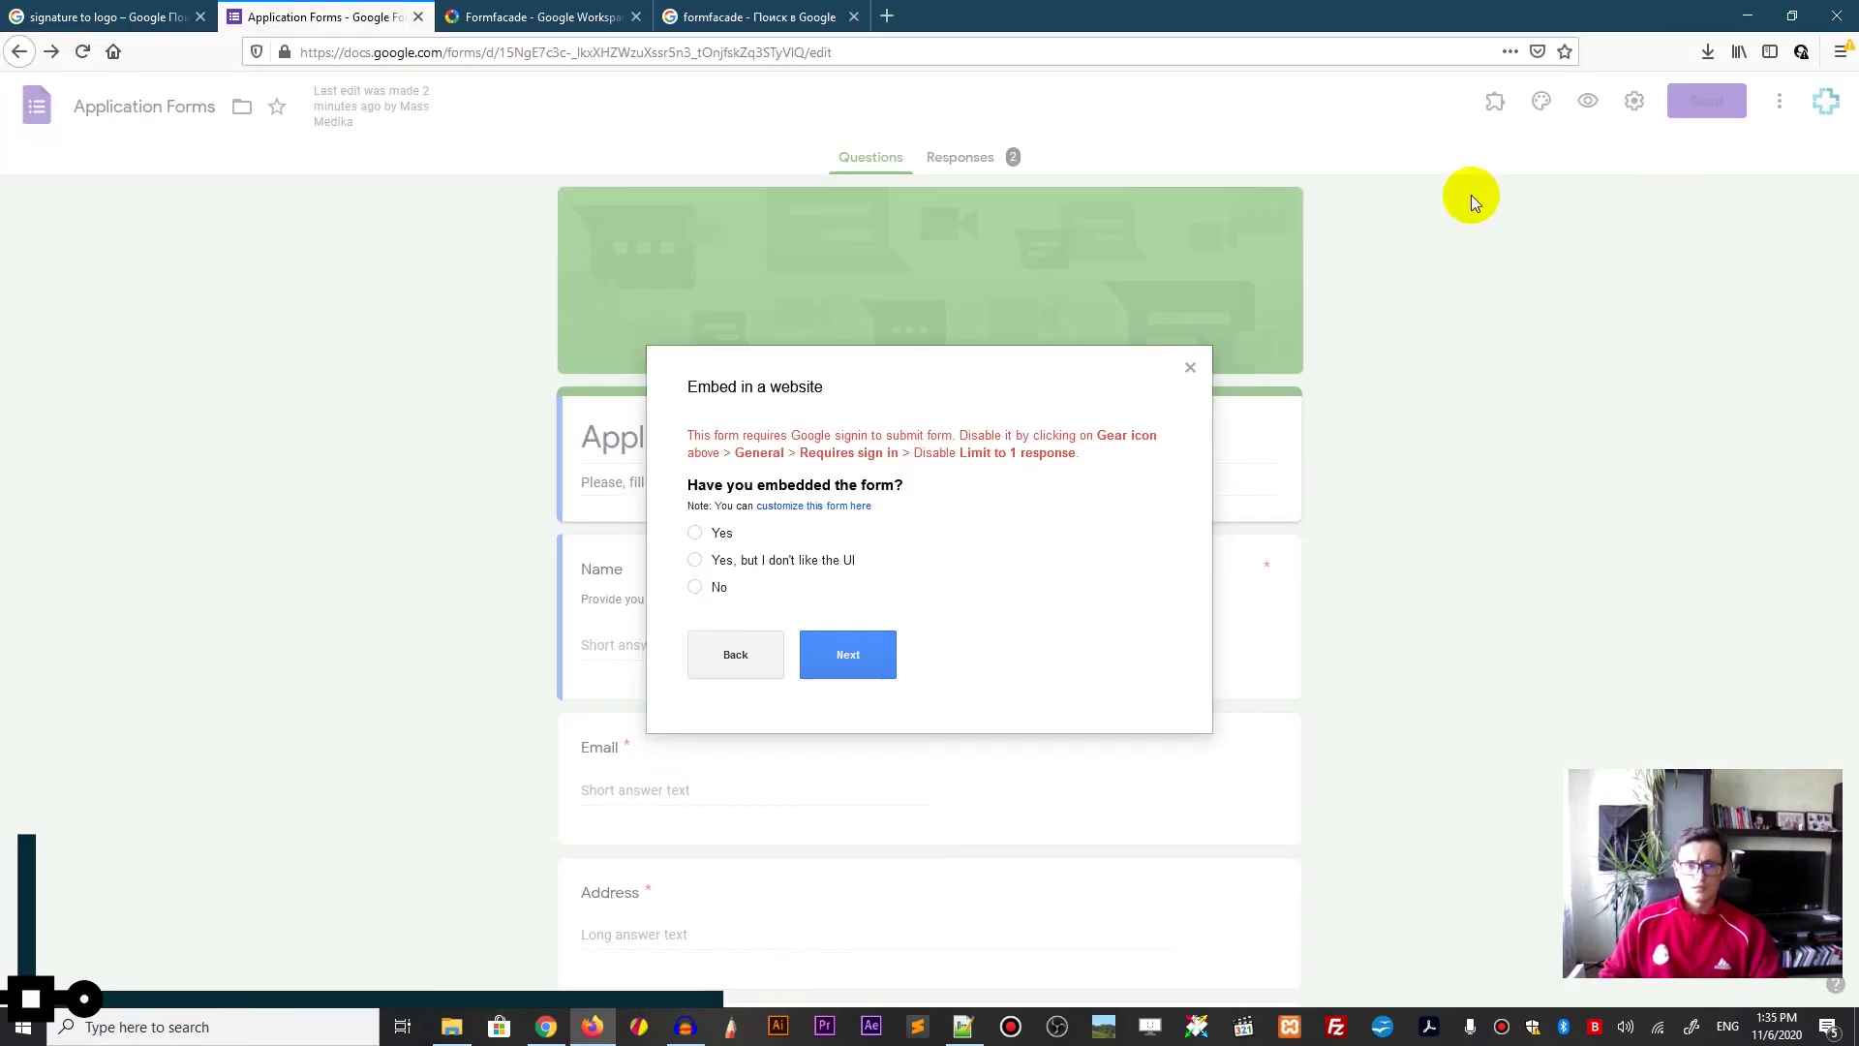
Step: Dismiss the Embed in a website prompt and open the Application Form's Responses tab
left_click(694, 586)
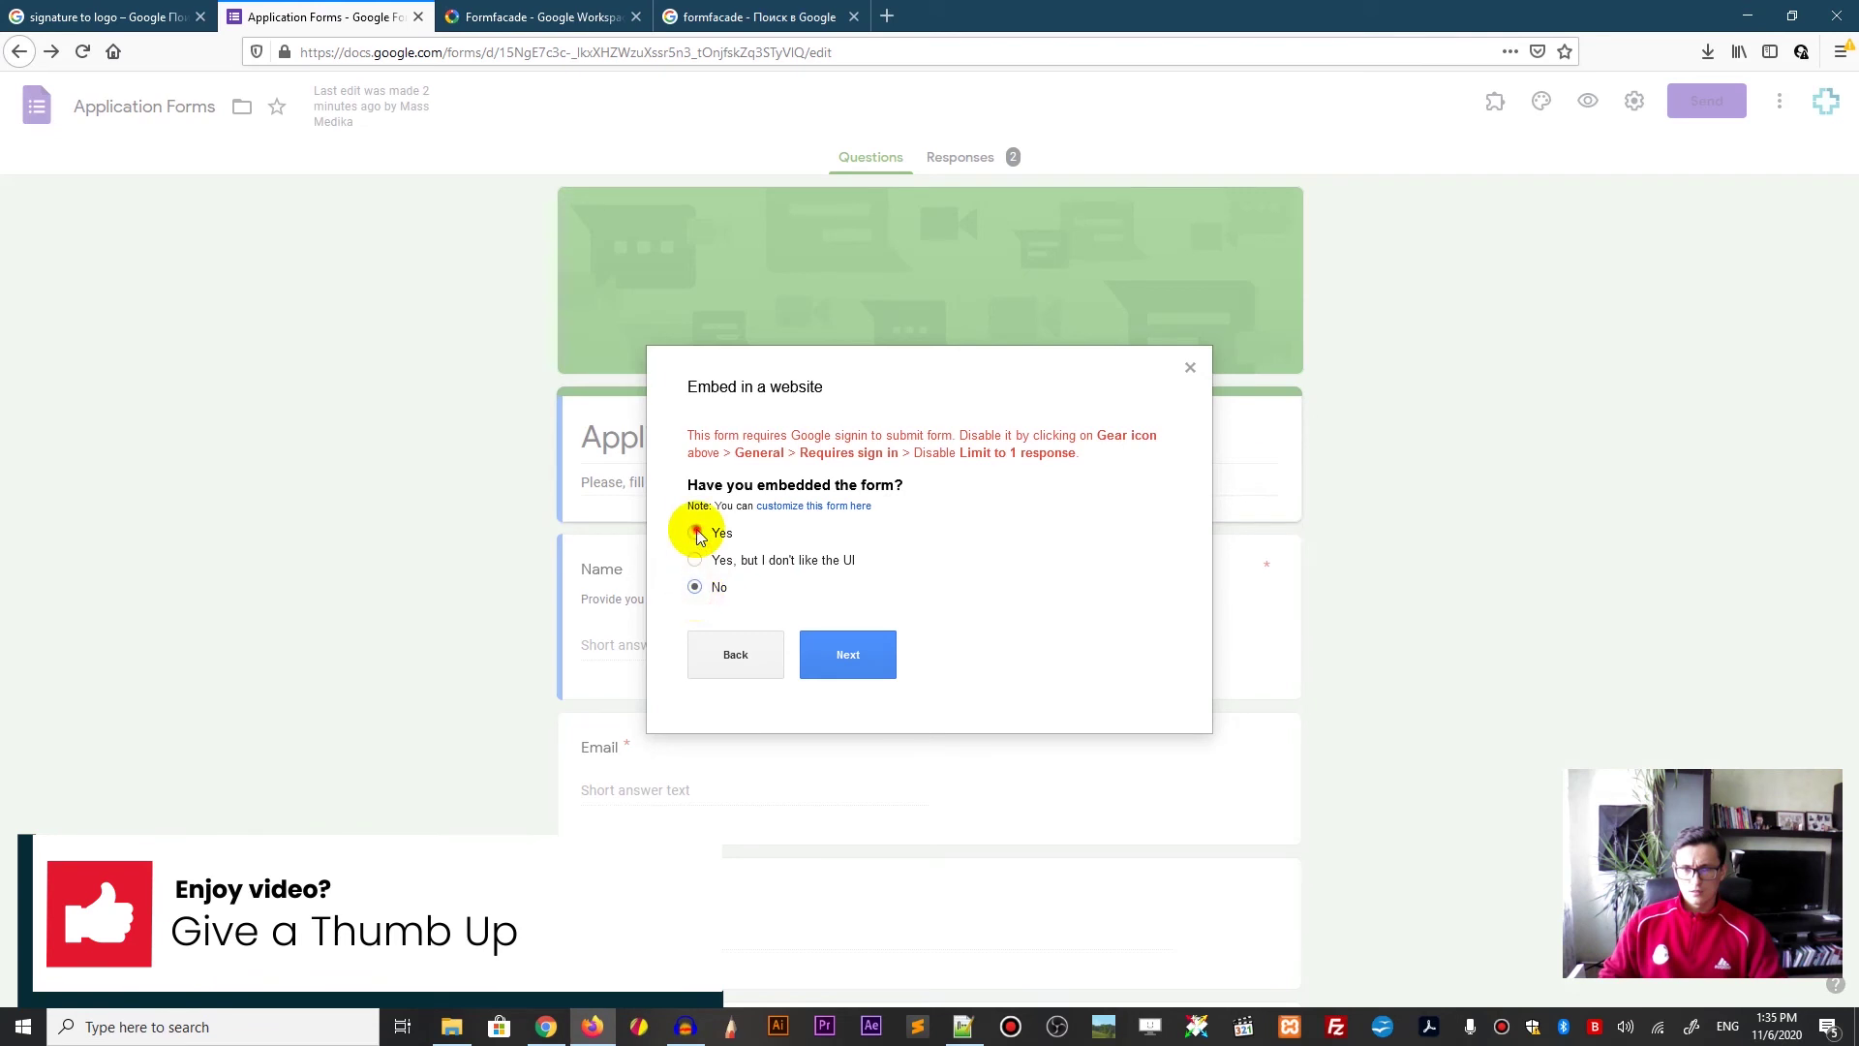
left_click(848, 655)
left_click(1190, 366)
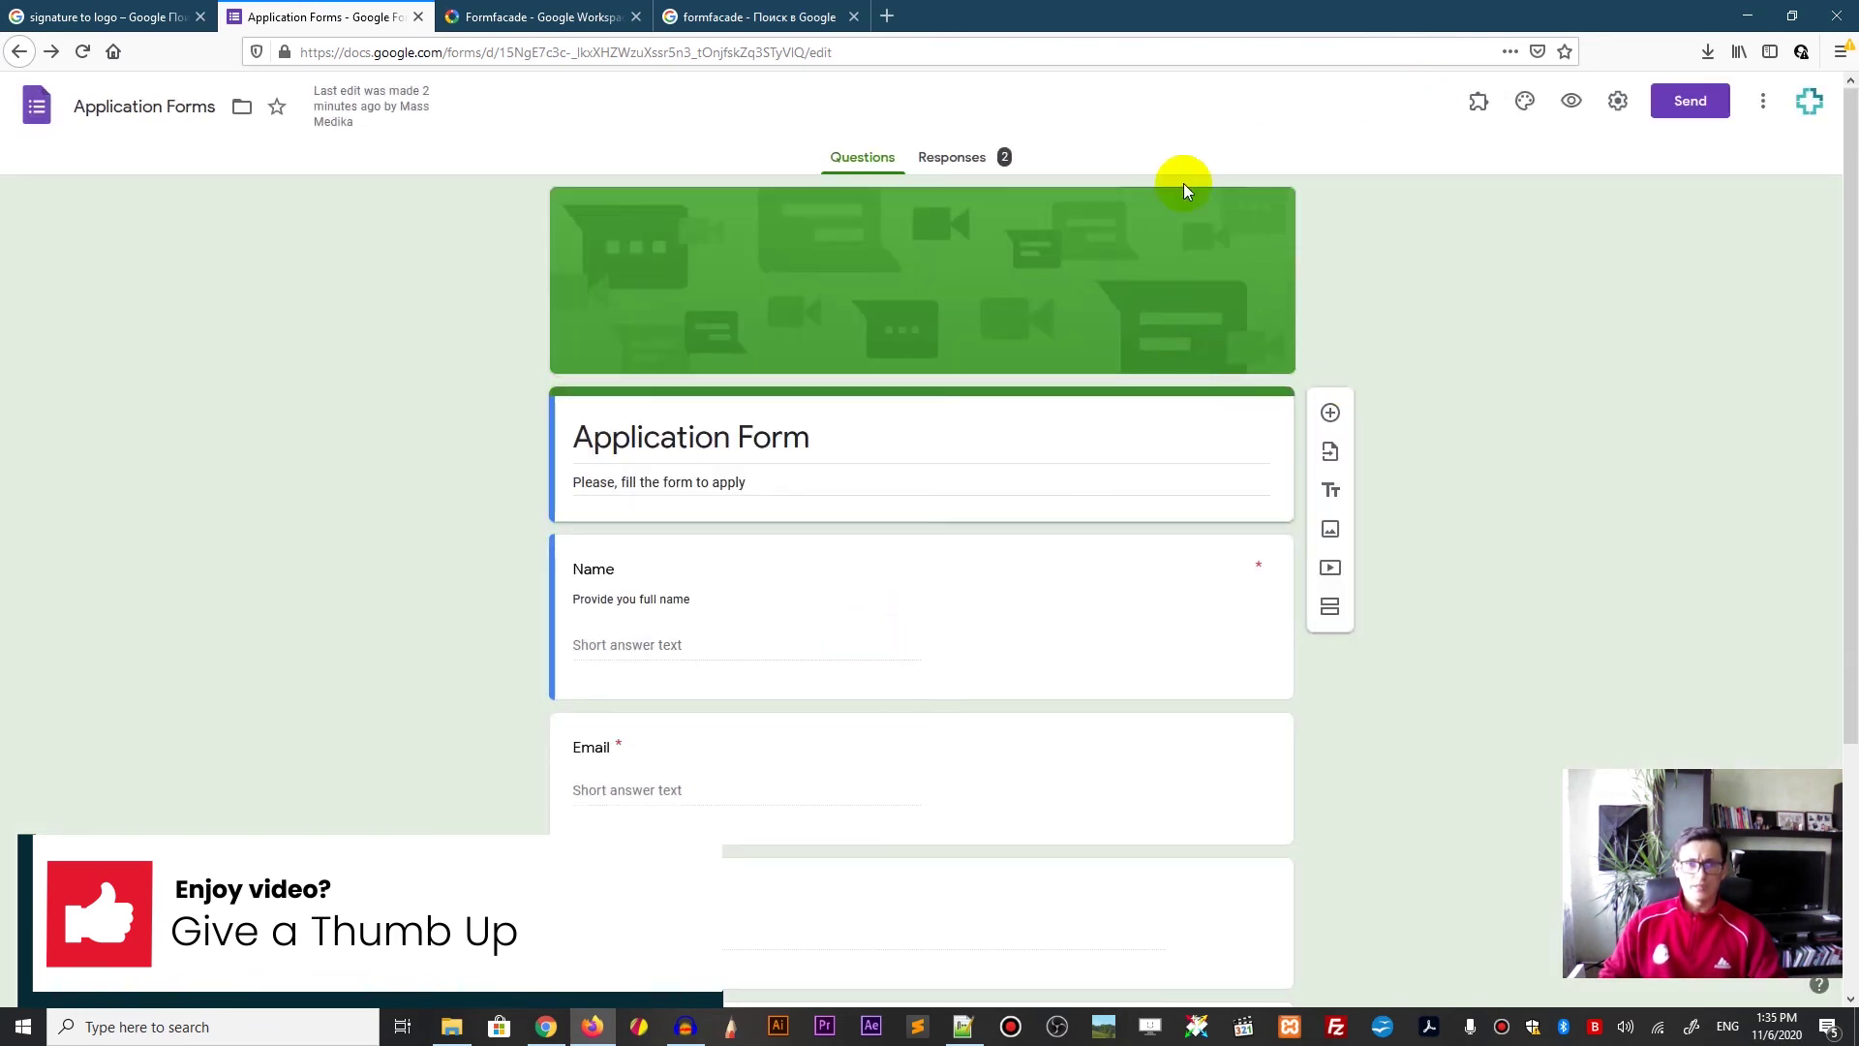
left_click(983, 153)
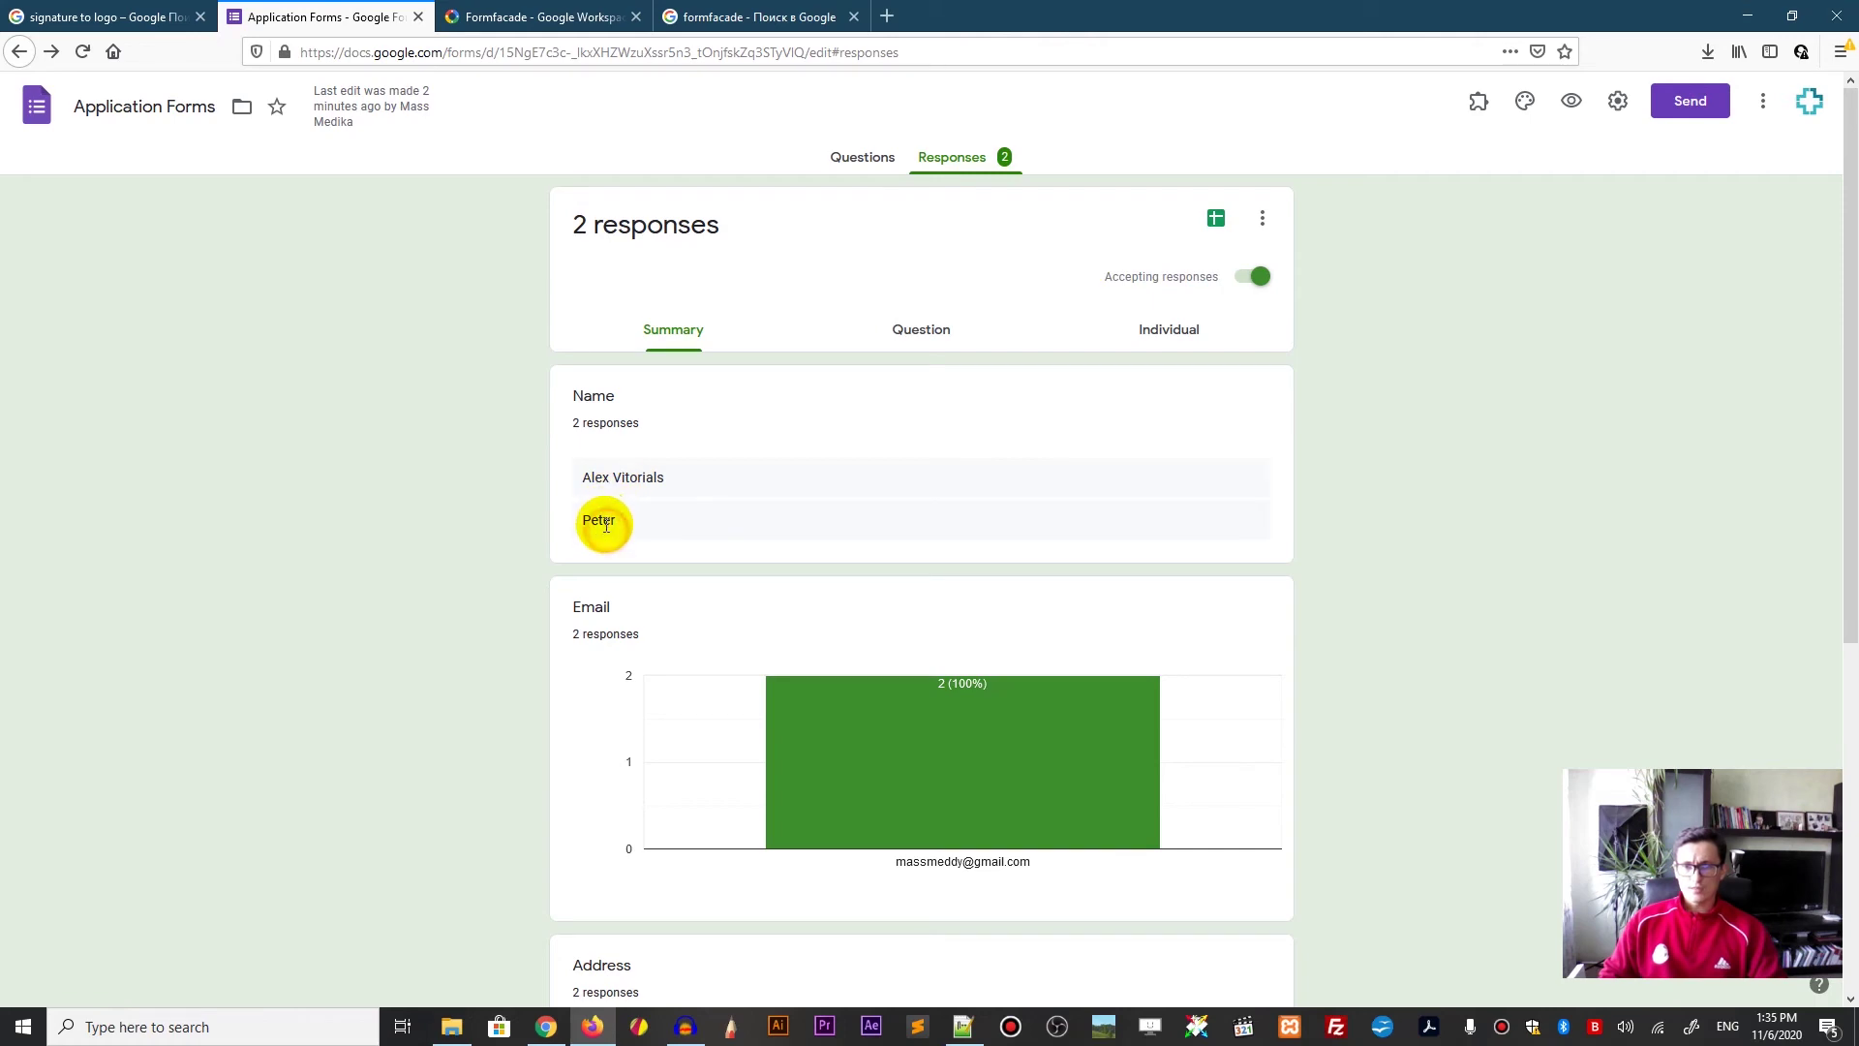
Step: Copy the uploaded Cover Letter link and load it in a new tab
scroll(610, 524, "down", 5)
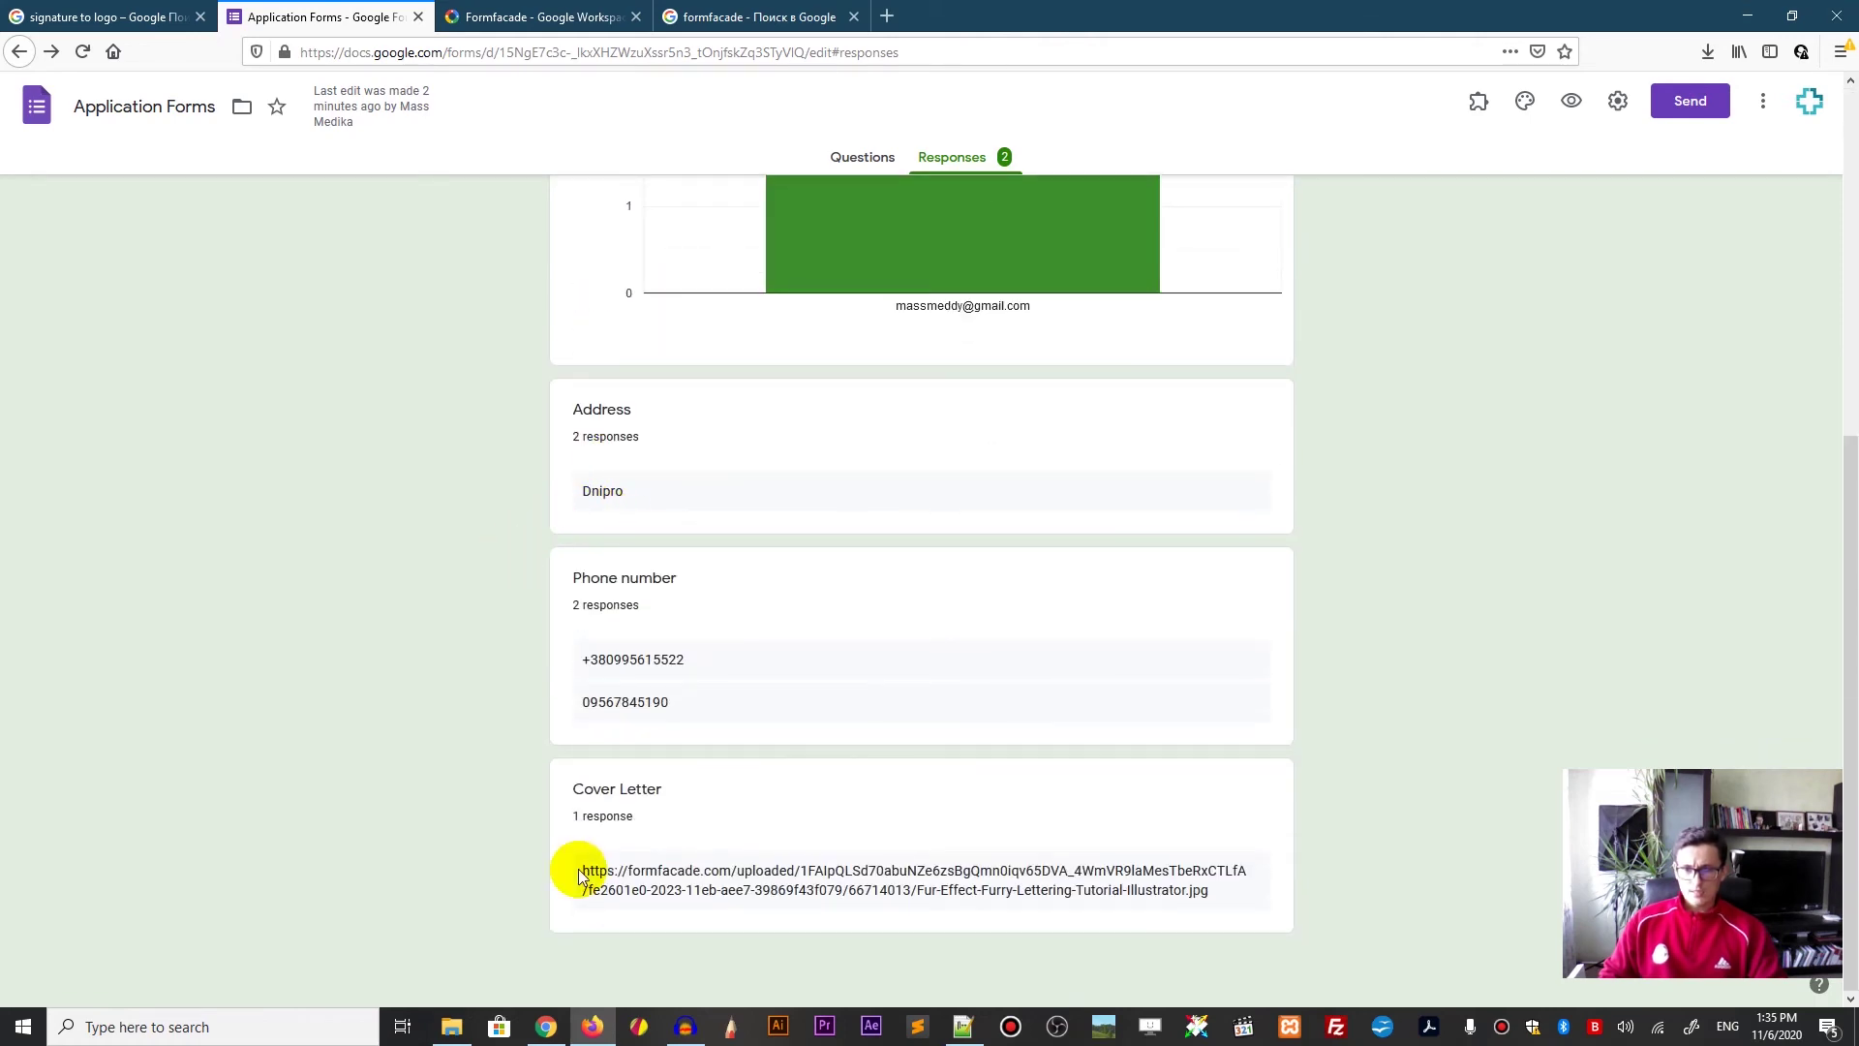
left_click_drag(581, 870, 1262, 911)
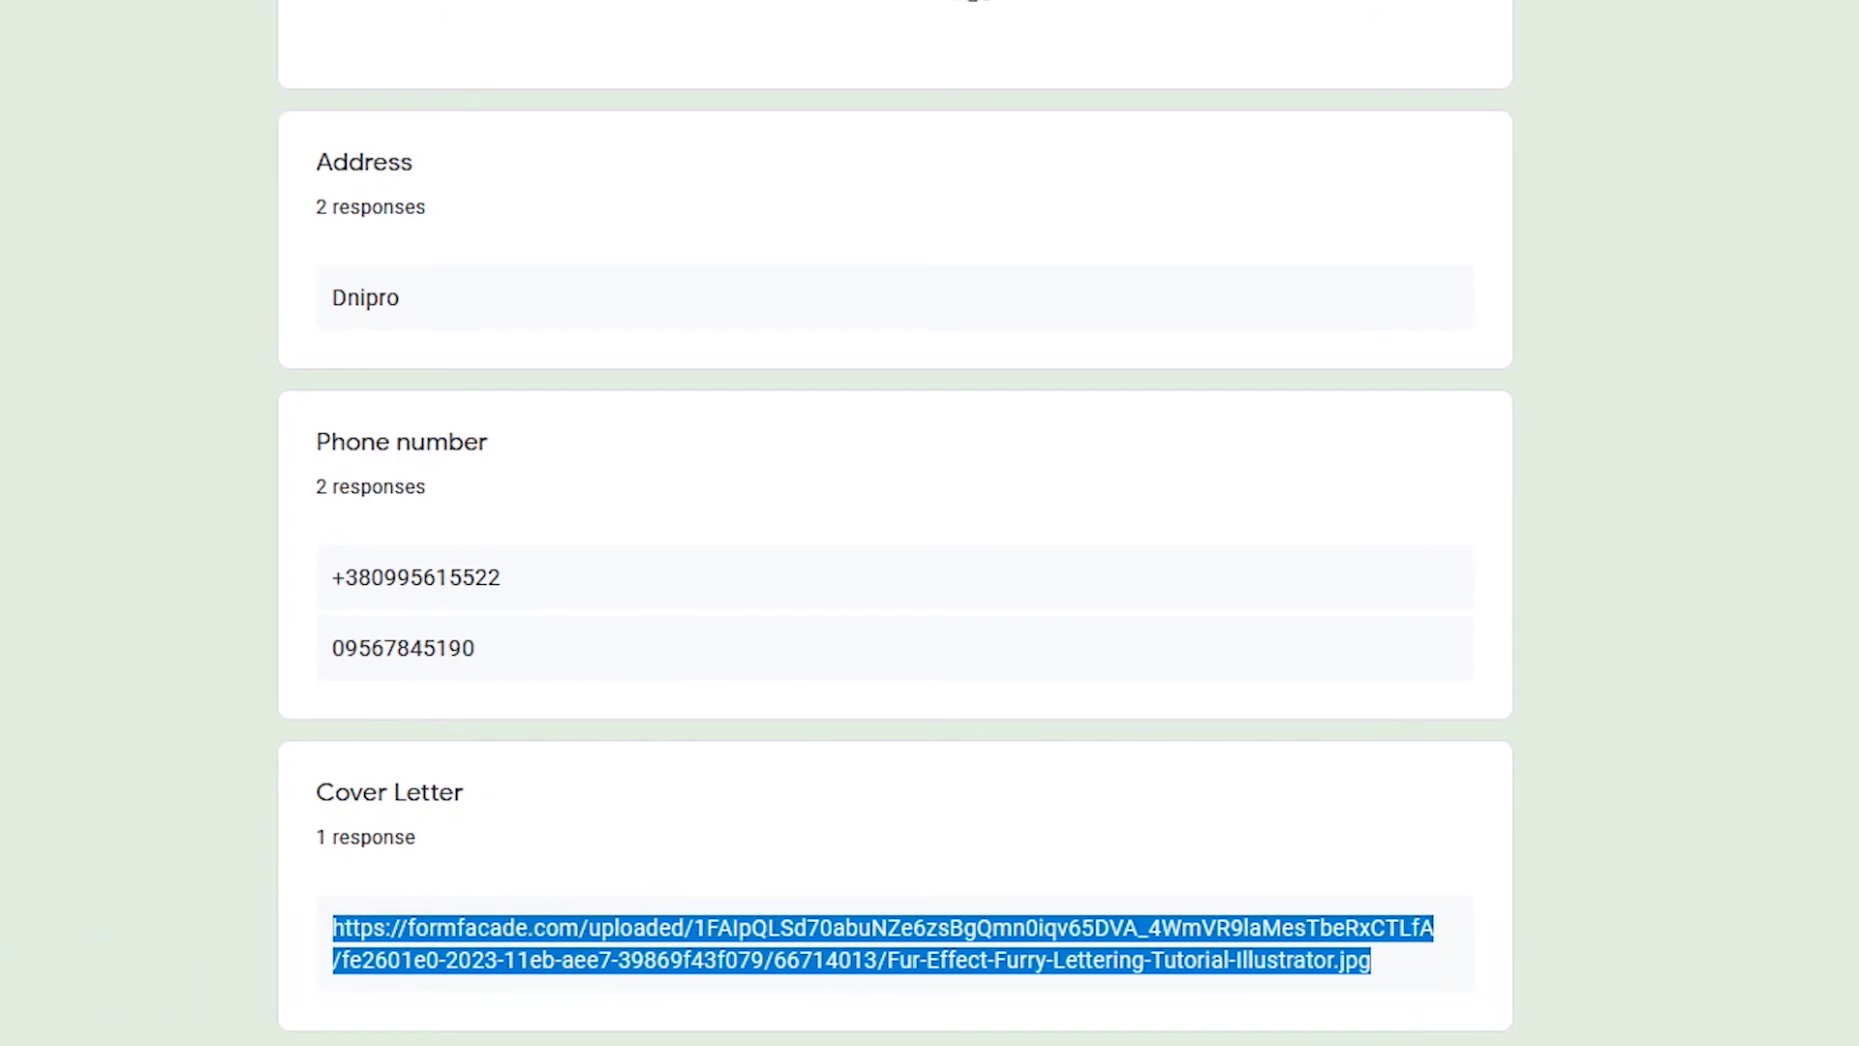
key("ctrl+c")
key("ctrl+t")
key("ctrl+v")
key("Return")
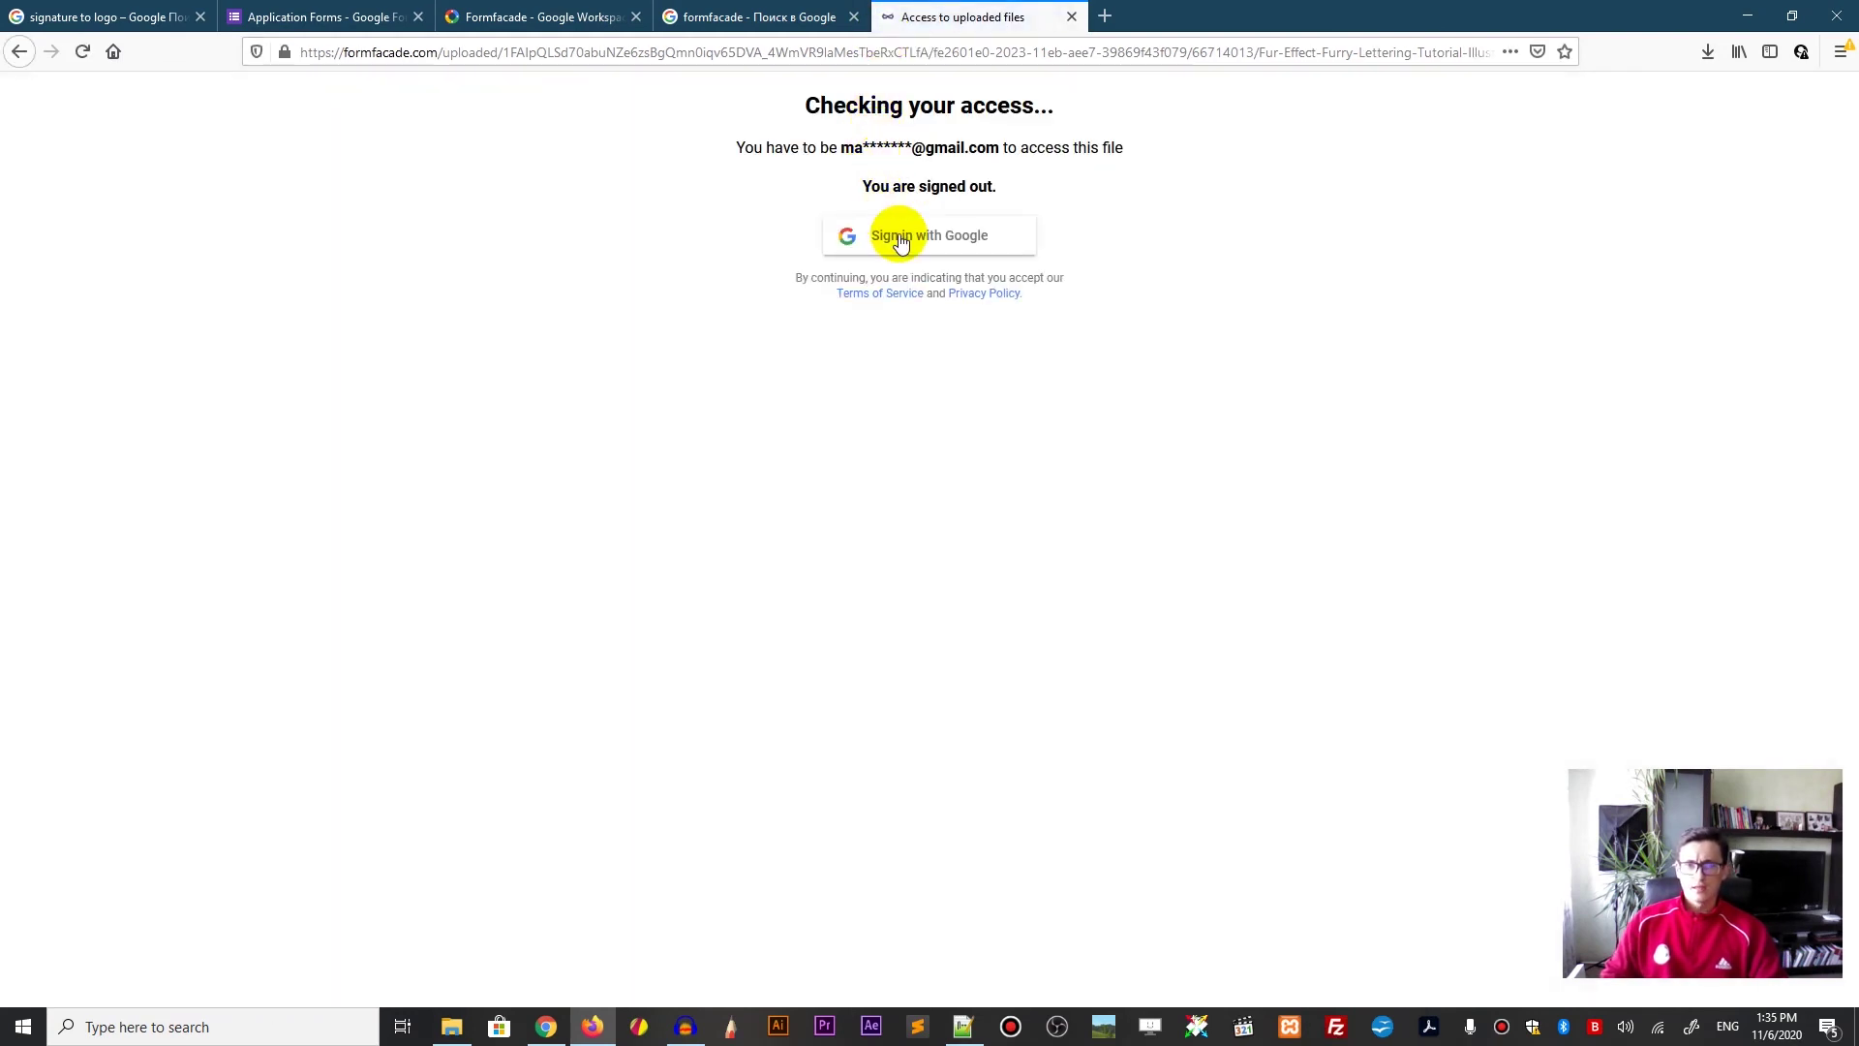
Step: Sign in with Google to view the uploaded furry lettering image, then close its tab
left_click(901, 240)
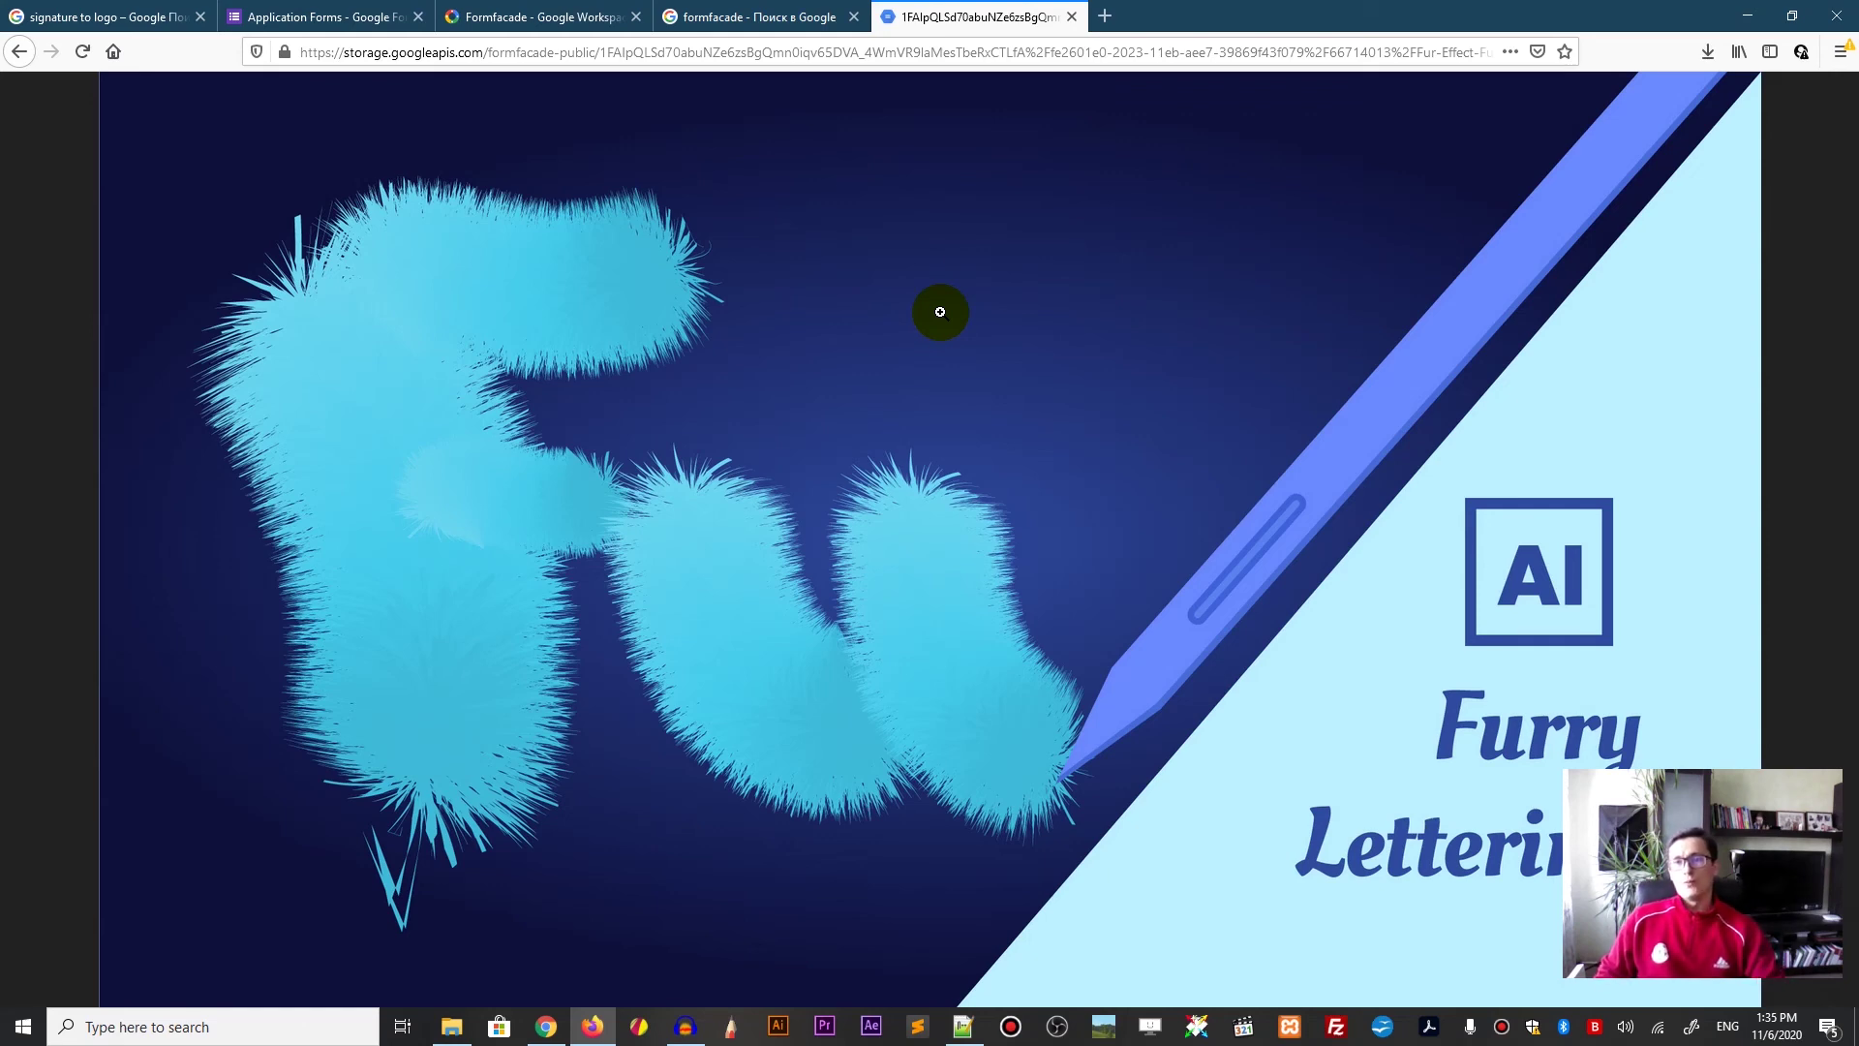
middle_click(940, 19)
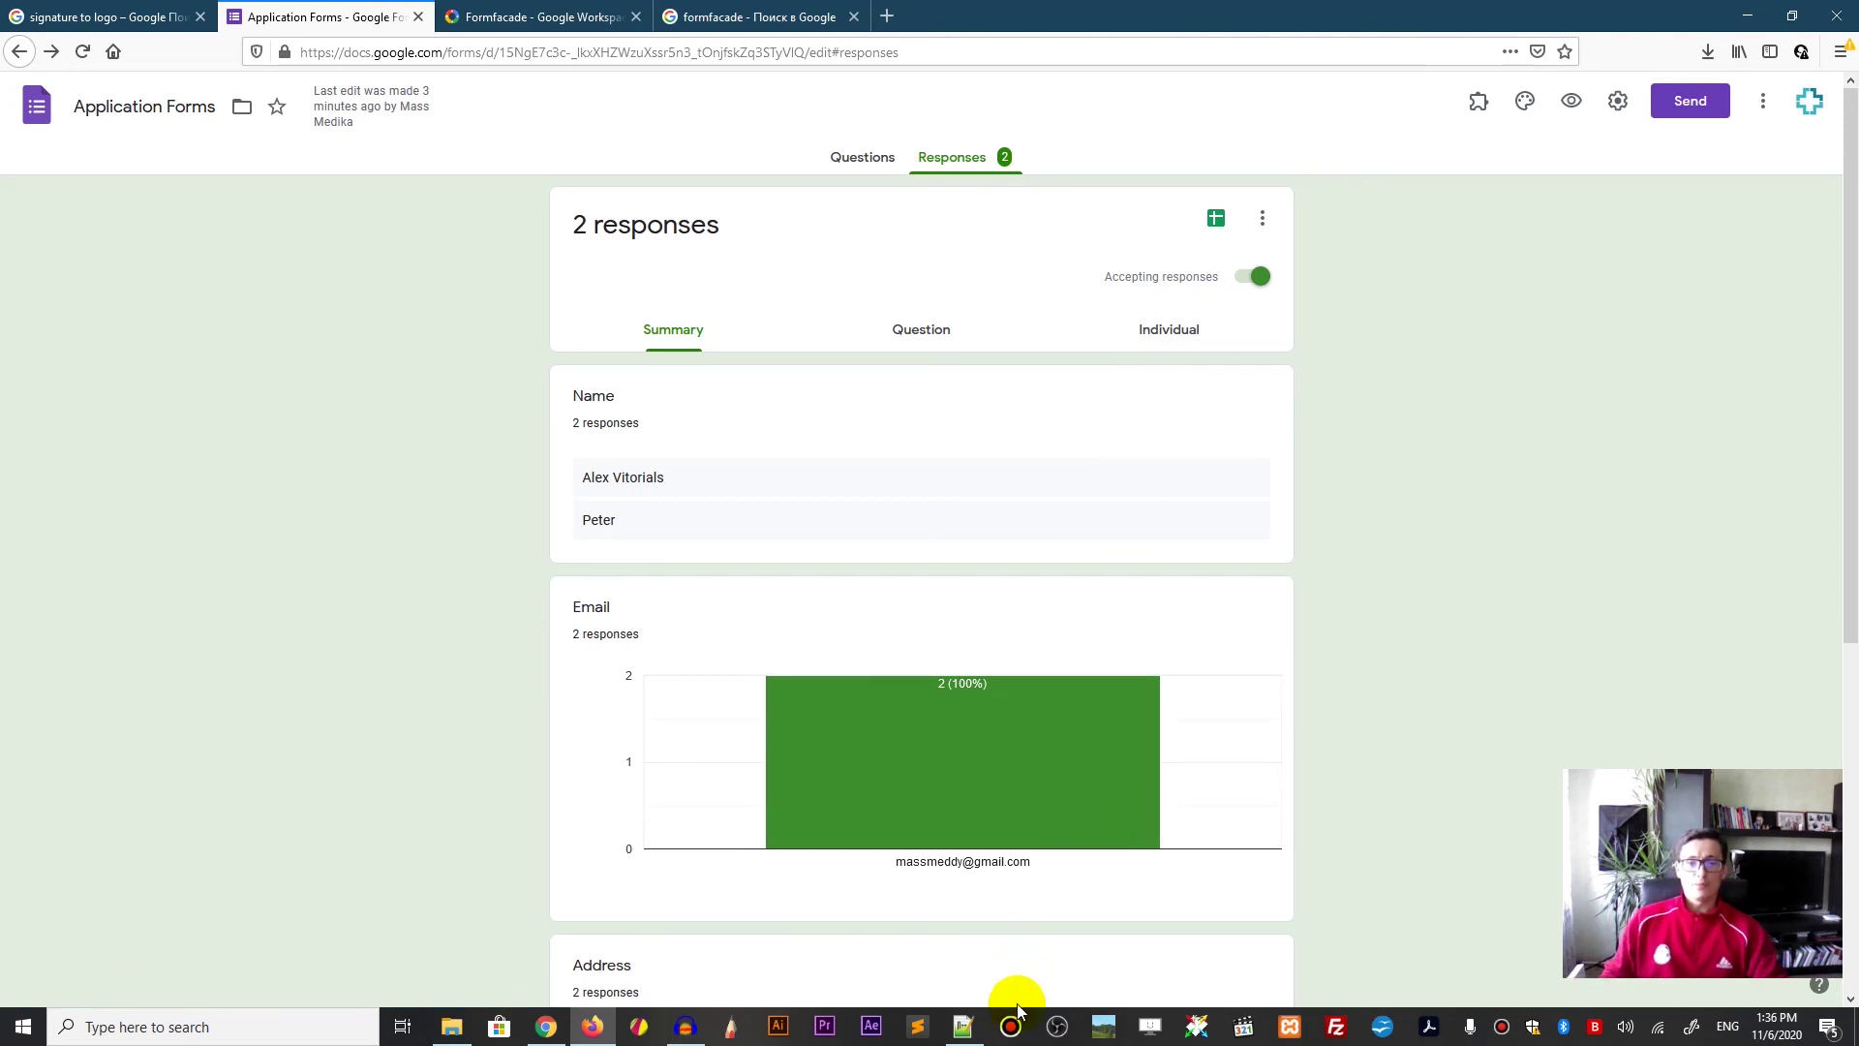
mouse_move(698, 1032)
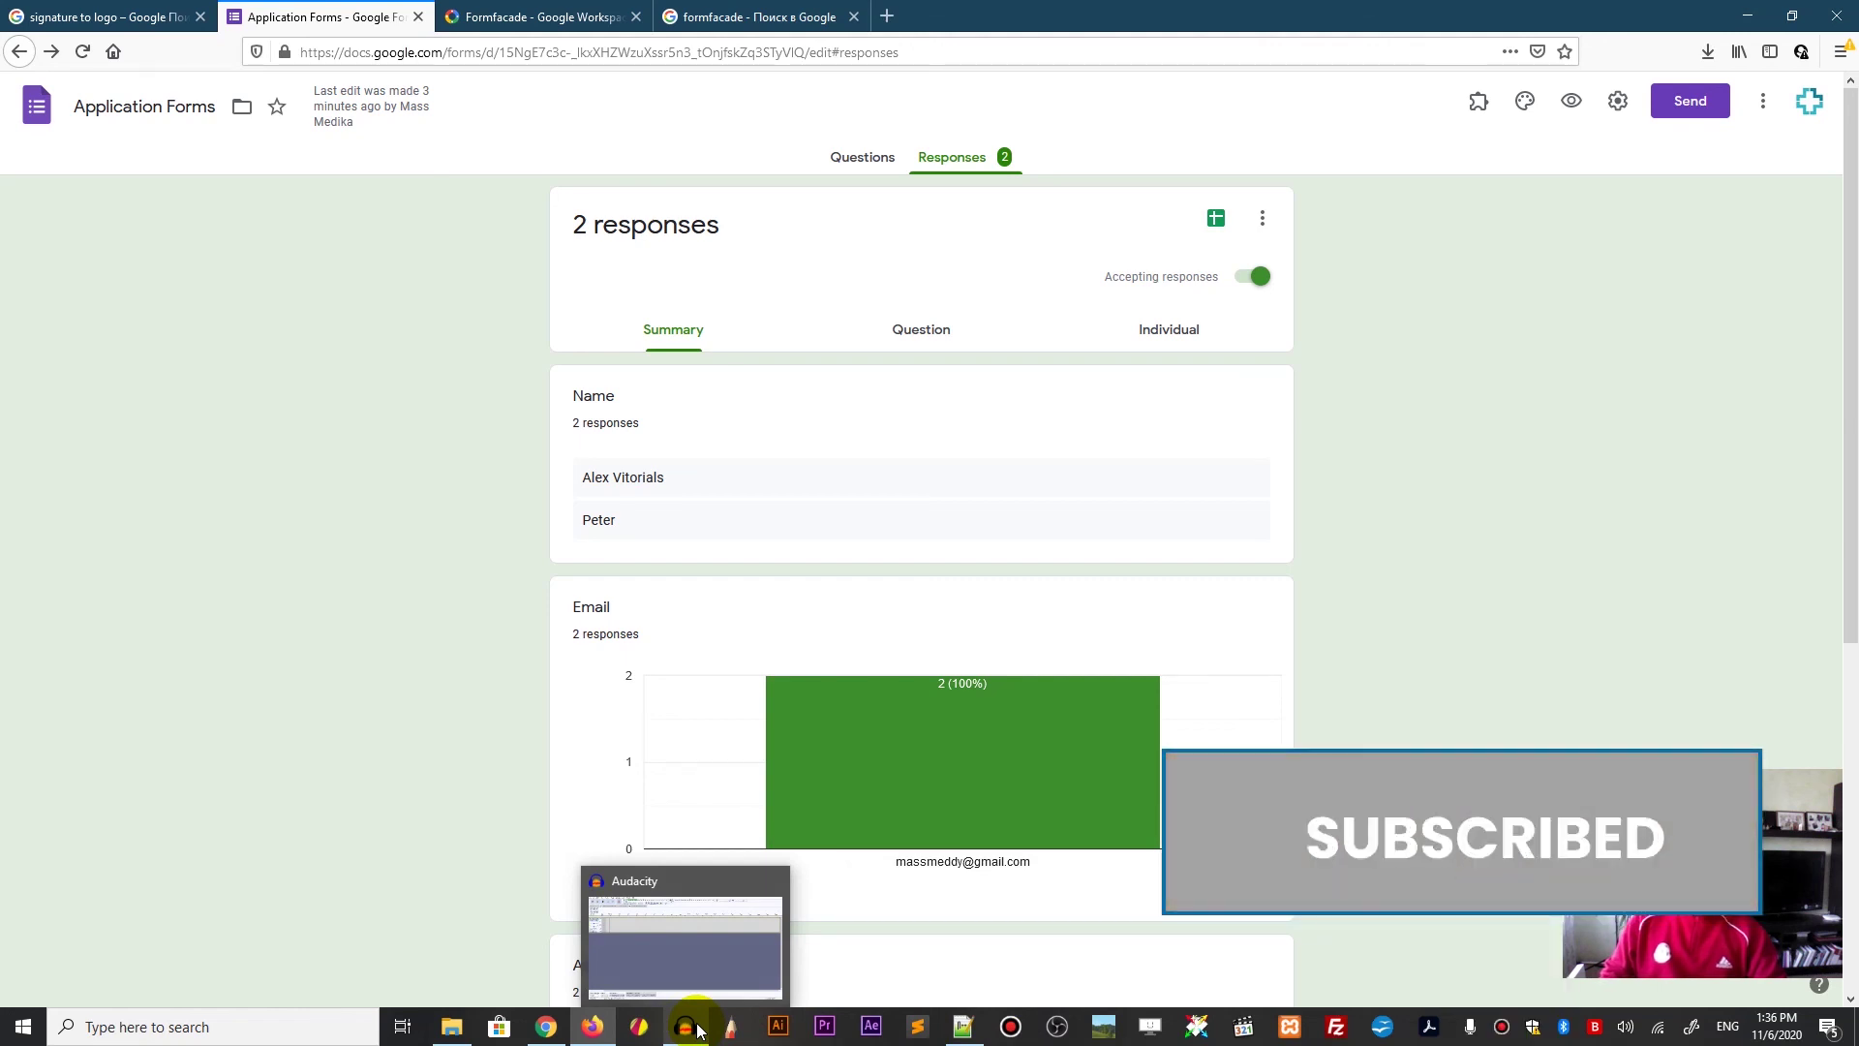
left_click(697, 1032)
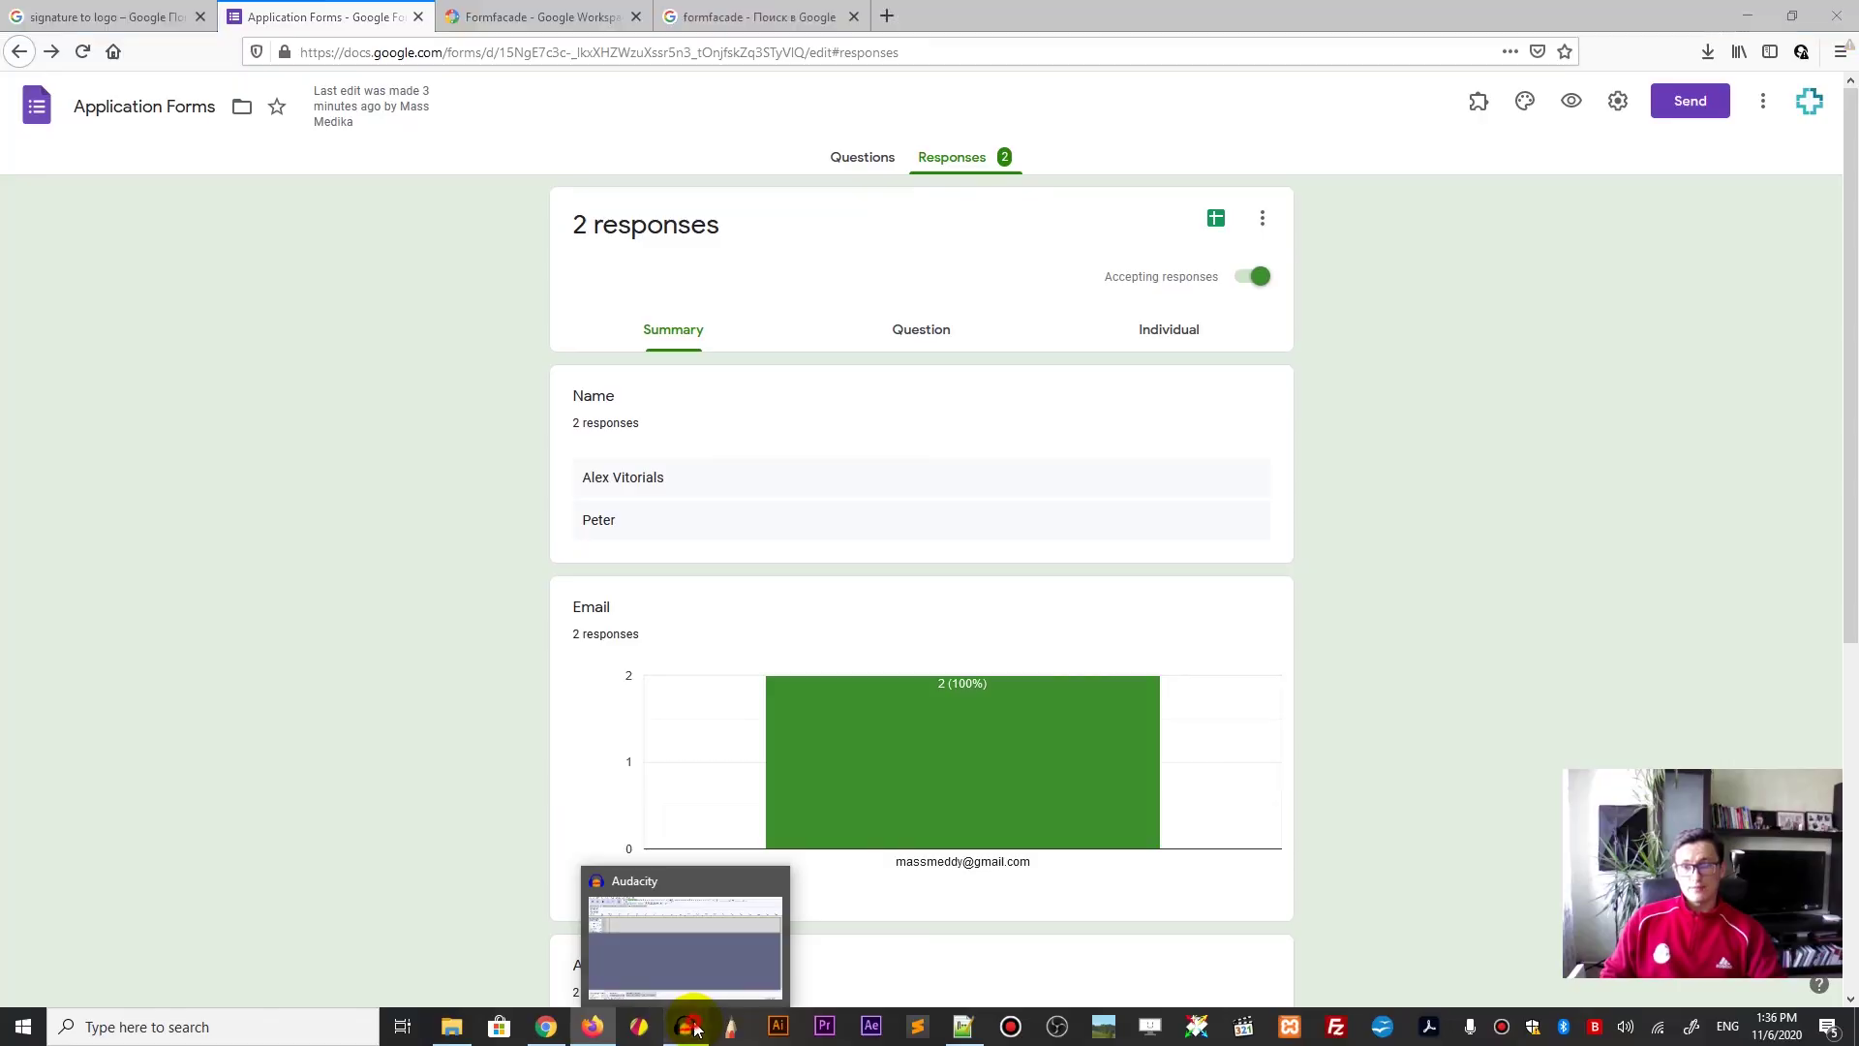